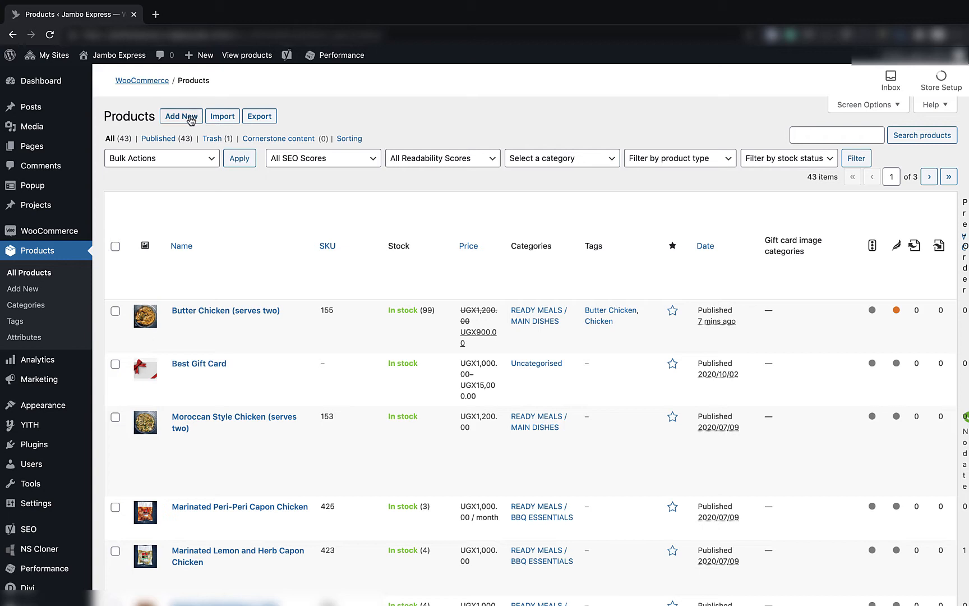
Start a new product in the store and name it "Chicken and Mash Pot Pie".
left_click(191, 118)
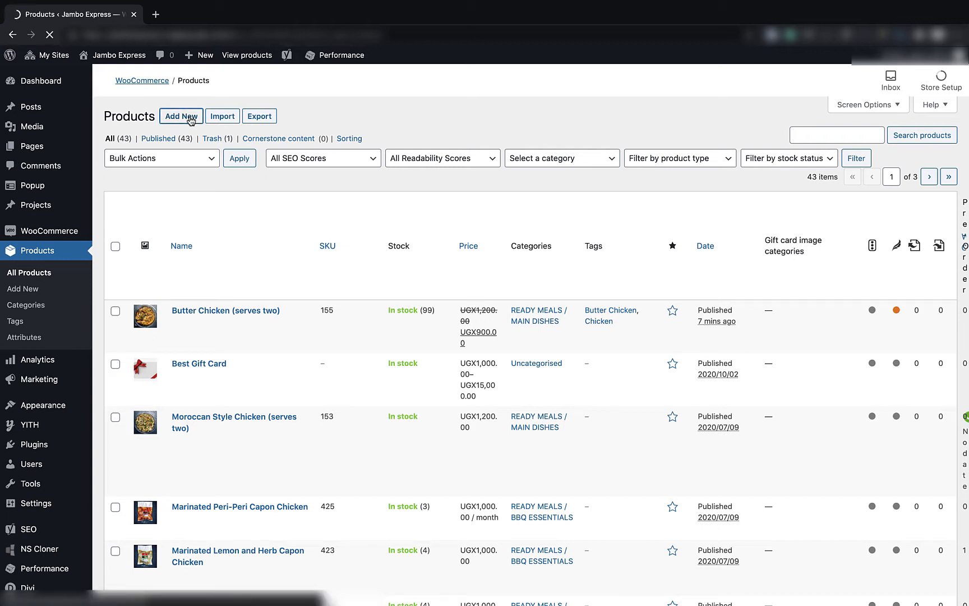
left_click(499, 144)
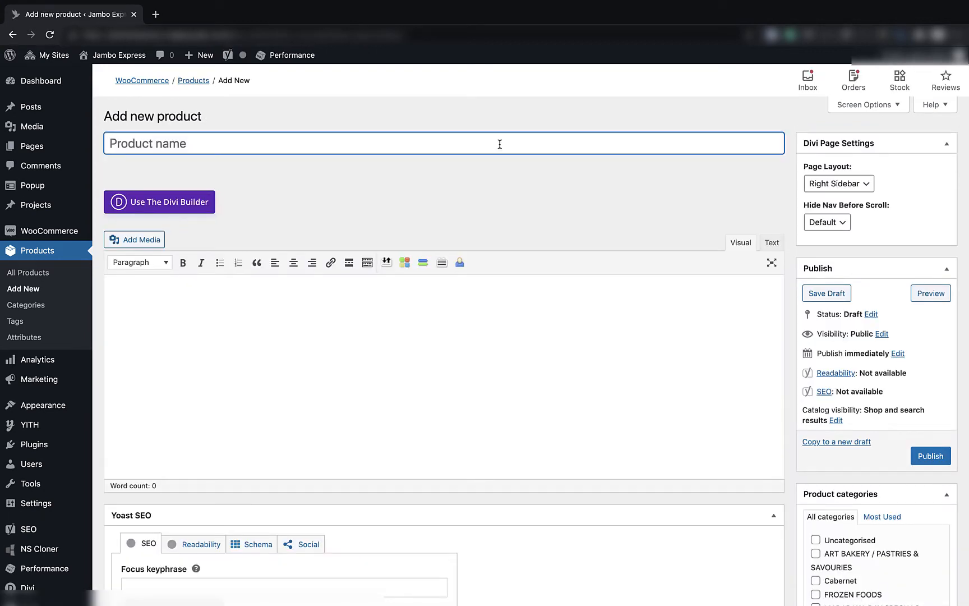
type("Chicken and Mash Pot Pie")
Write the description of the butter shortcrust chicken pie with mash potato base, plus a line "To die for! Serving suitable for up to 6 people.".
left_click(489, 344)
scroll(489, 343, "down", 3)
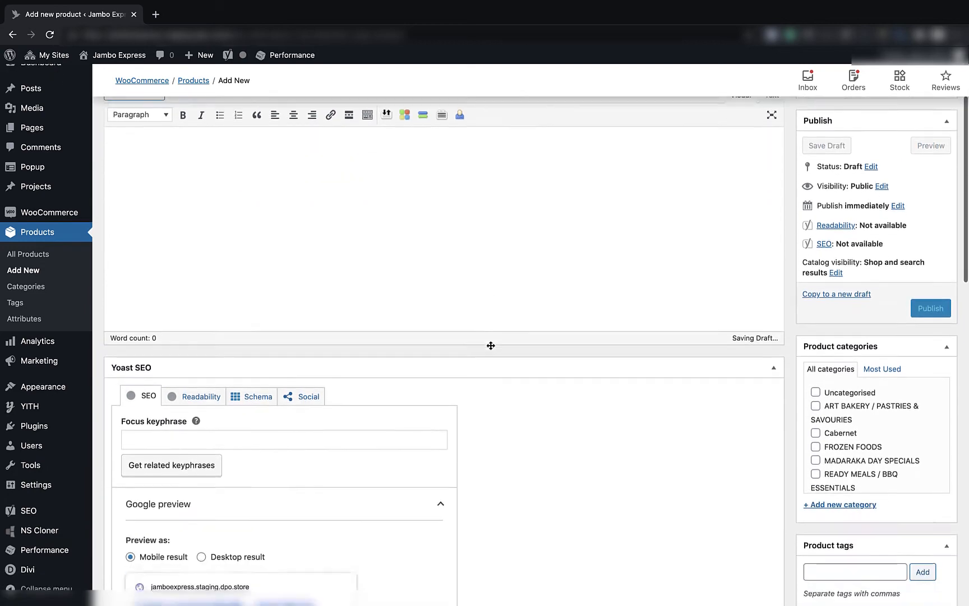
type("A real butter short crust pastry case filled with chicken cooked in our cream herb sauce with celery and carrots and a mash potato base. To die for! Serving suitable for upto 6 people")
left_click(590, 175)
key("Return")
key("Return")
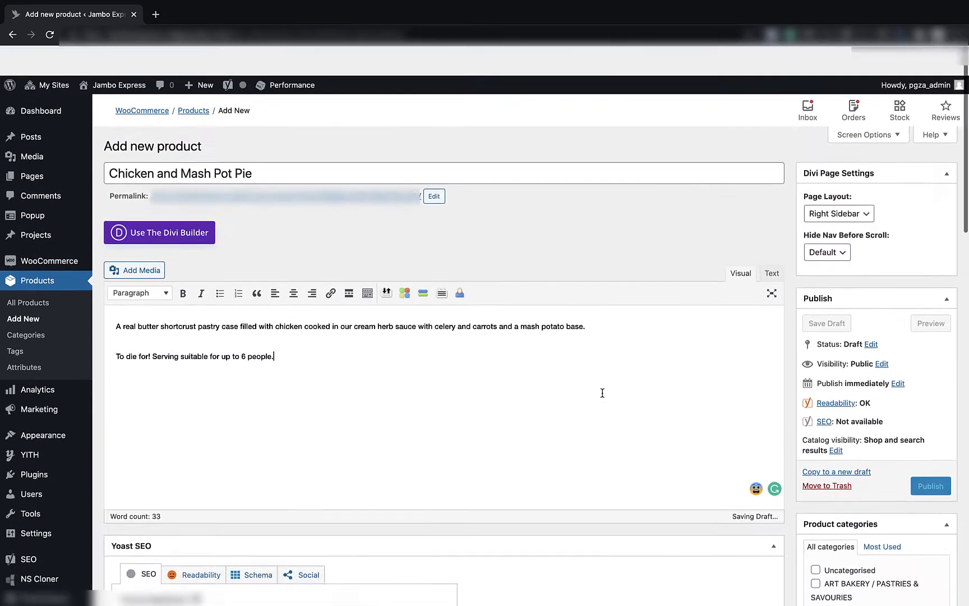
Enter the meta description: "A real butter shortcrust pastry case filled with chicken cooked in our cream herb sauce with celery and carrots and a mash potato base.".
scroll(602, 392, "down", 5)
scroll(601, 396, "down", 3)
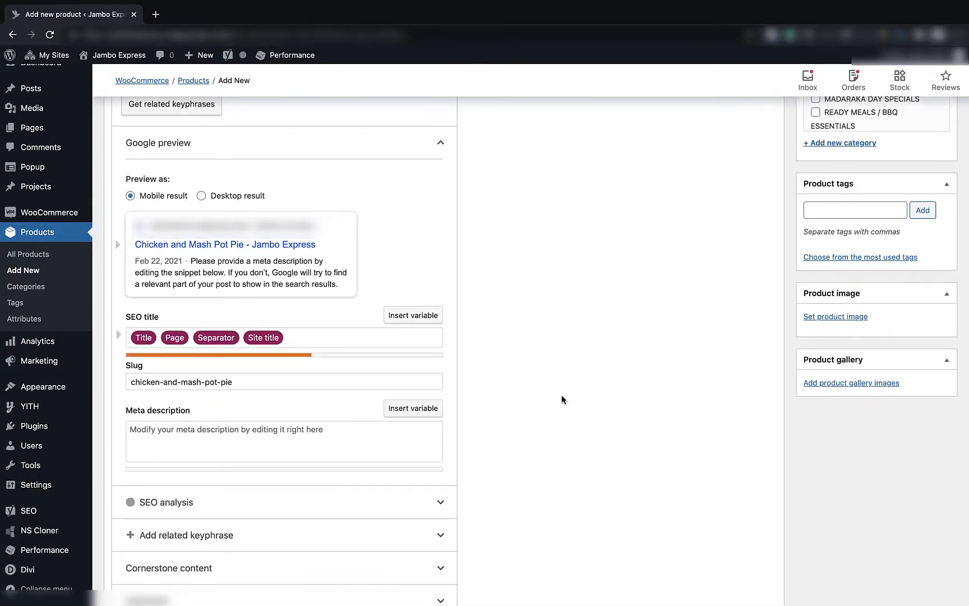
left_click(312, 426)
type("A real butter shortcrust pastry case filled with chicken cooked in our cream herb sauce with celery and carrots and a mash potato base.")
left_click(571, 451)
Enter the short description: "A real butter shortcrust pastry case filled with chicken cooked in our cream herb sauce with celery and carrots and a mash potato base.".
scroll(571, 451, "down", 10)
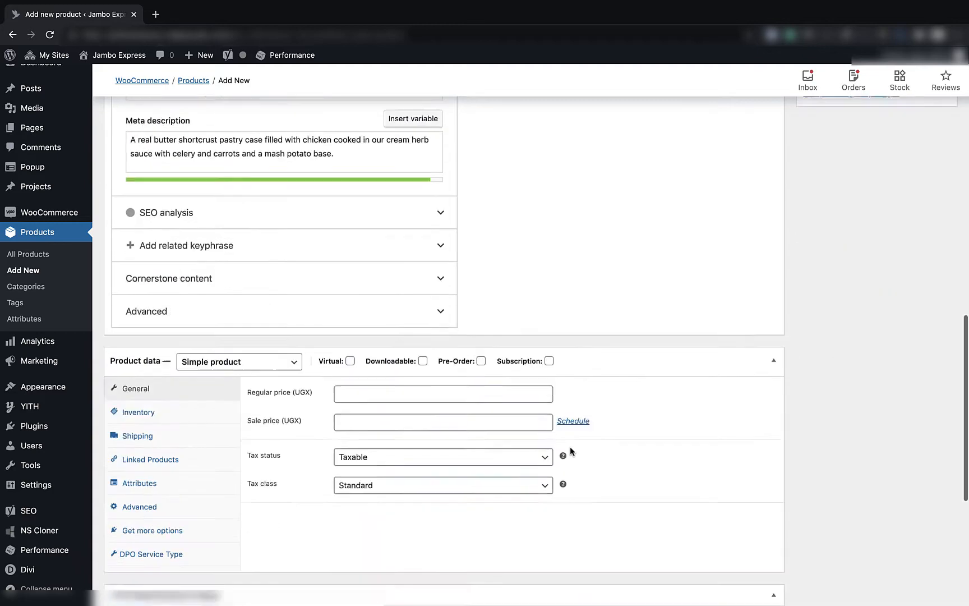
left_click(531, 459)
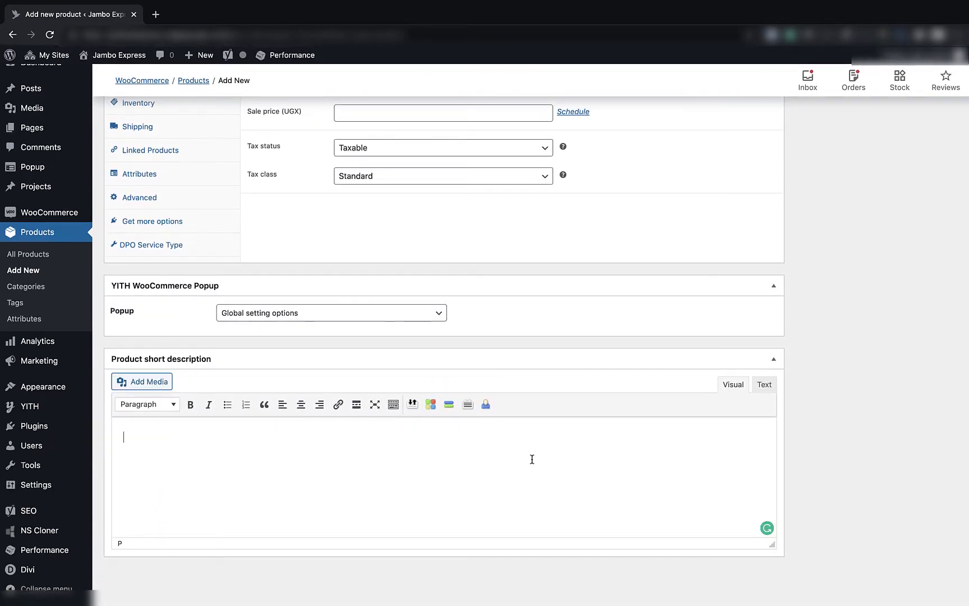
type("A real butter shortcrust pastry case filled with chicken cooked in our cream herb sauce with celery and carrots and a mash potato base.")
Change the product type in the product data from a simple product to Variable product.
scroll(640, 313, "up", 10)
scroll(301, 451, "down", 5)
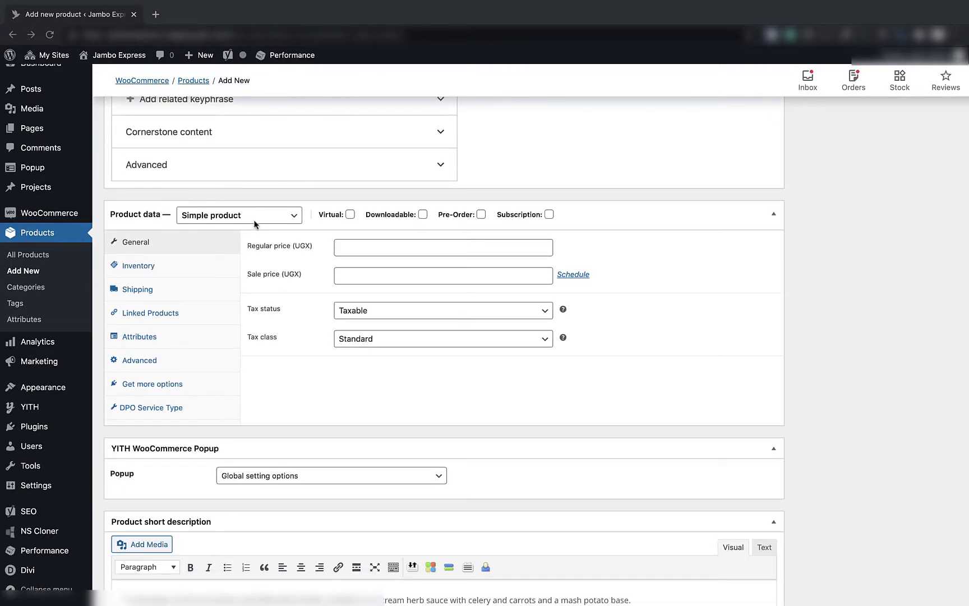
left_click(254, 222)
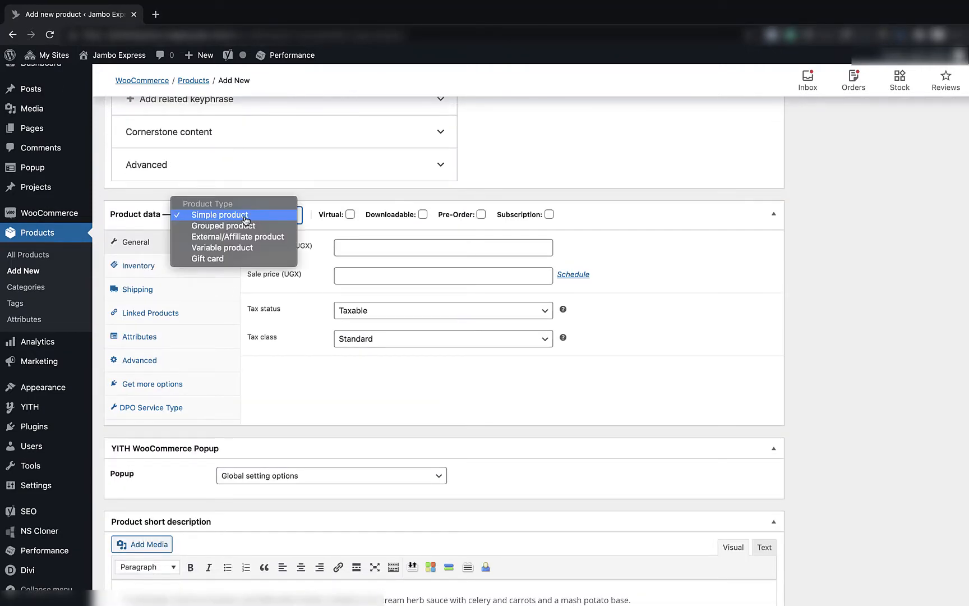
left_click(243, 251)
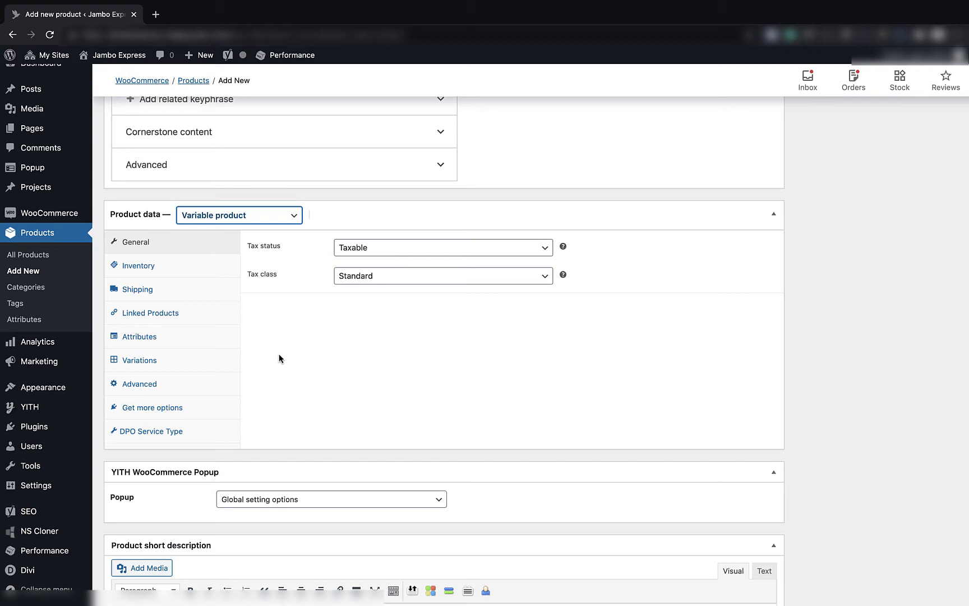
scroll(278, 359, "up", 15)
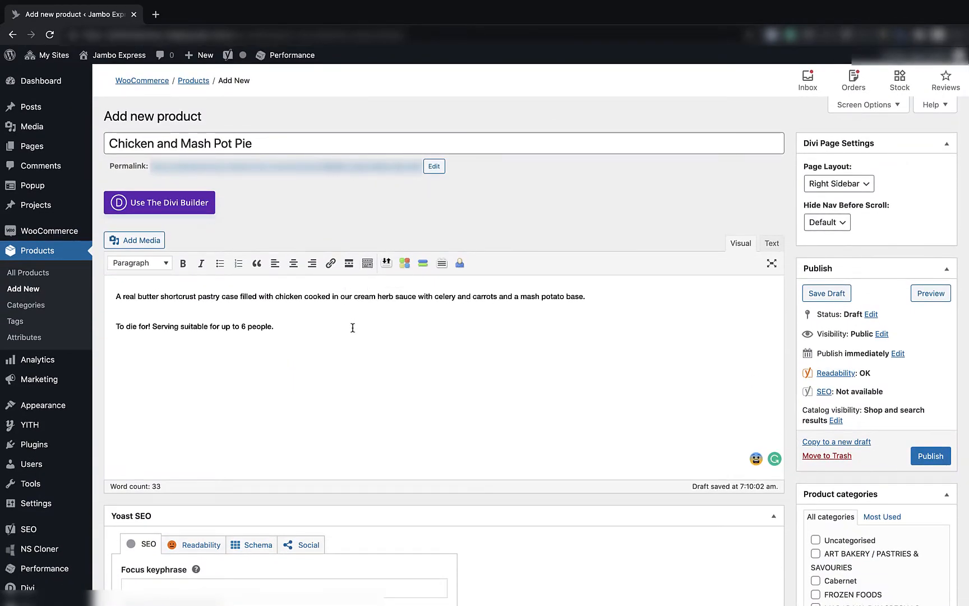
double_click(248, 325)
left_click(263, 388)
scroll(264, 388, "down", 10)
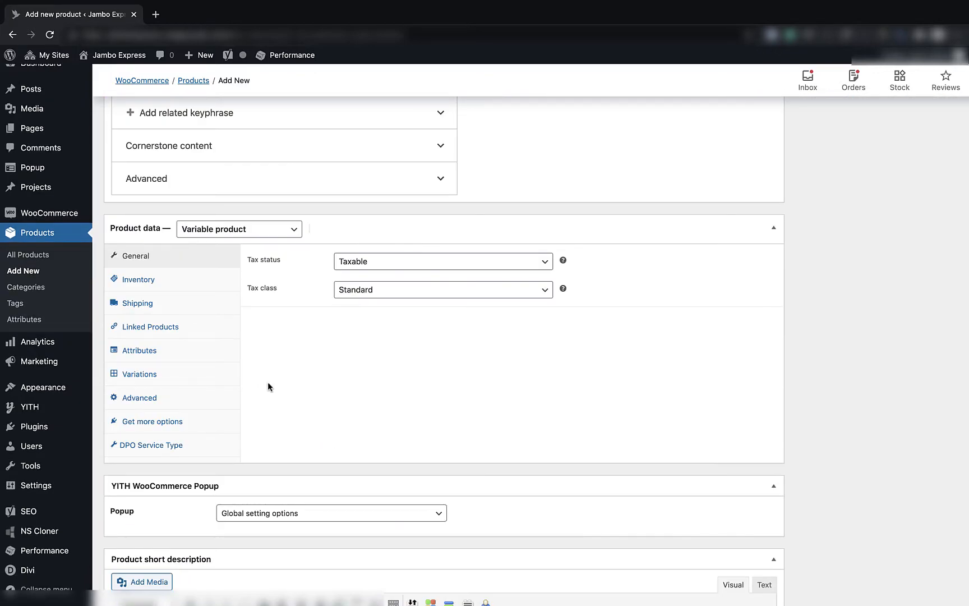
Add a custom product attribute to the variable product and name it "Serving Size".
left_click(183, 354)
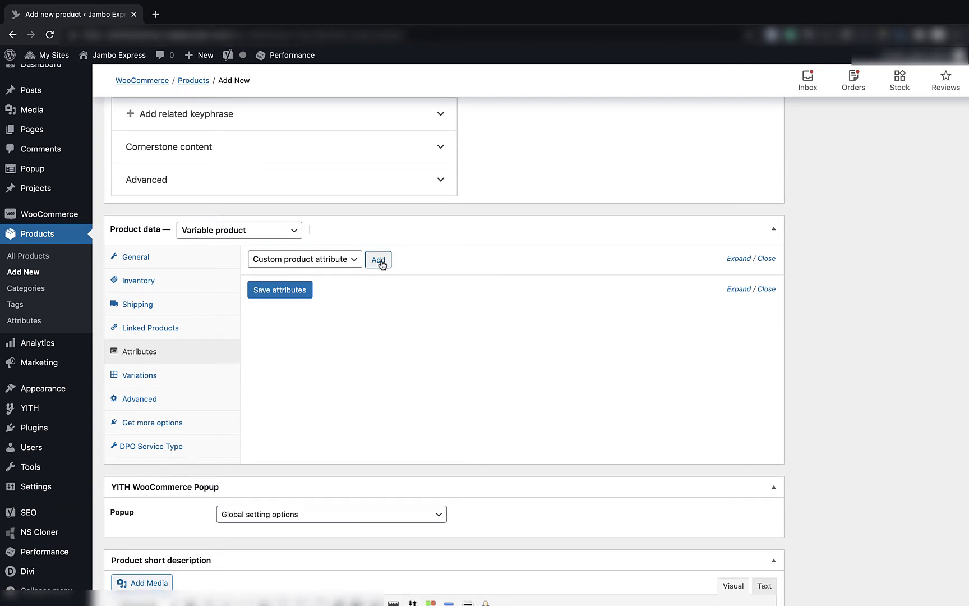
left_click(379, 260)
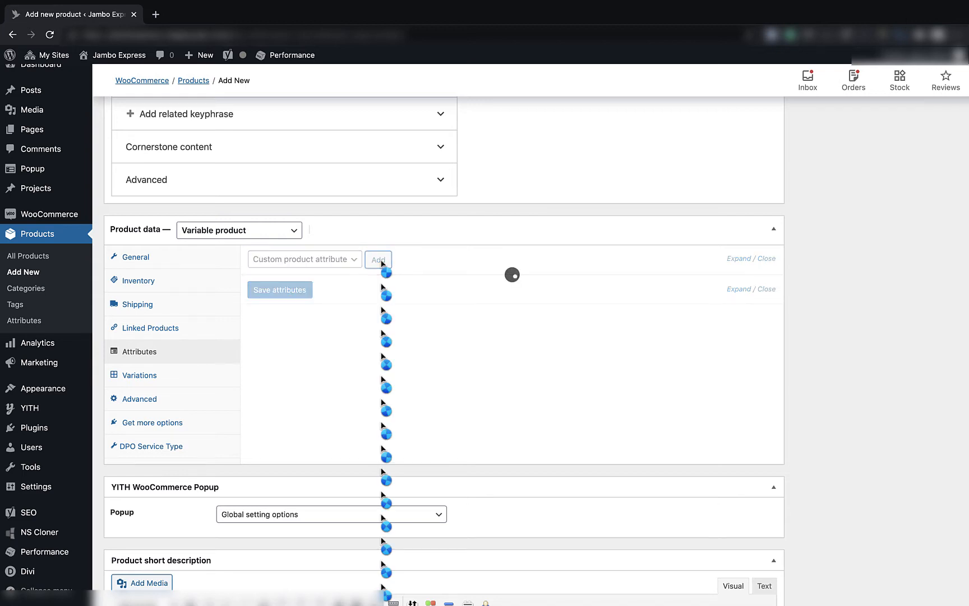
type("Ser")
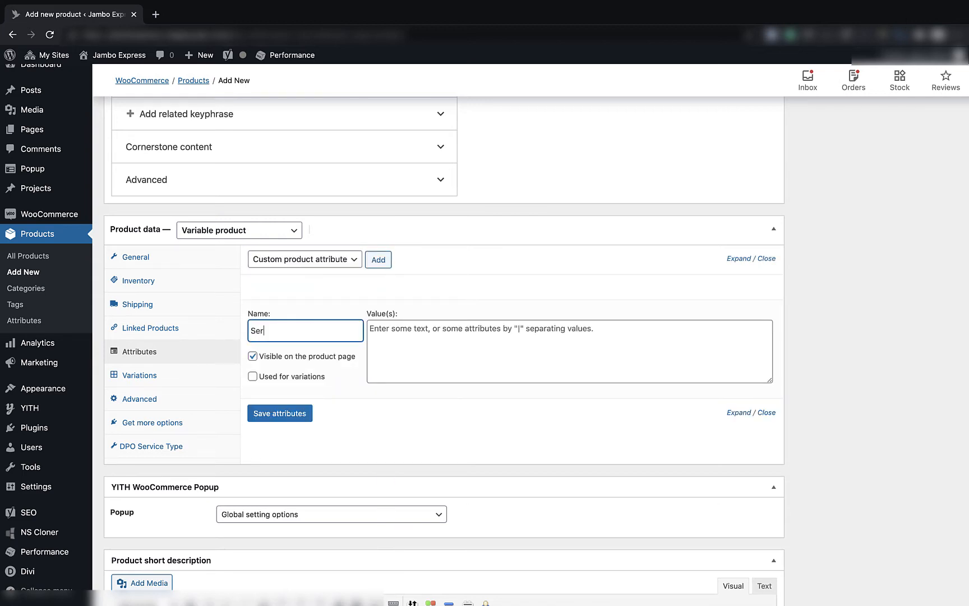
type("v")
key("super+a")
type("Serving Size")
left_click(476, 358)
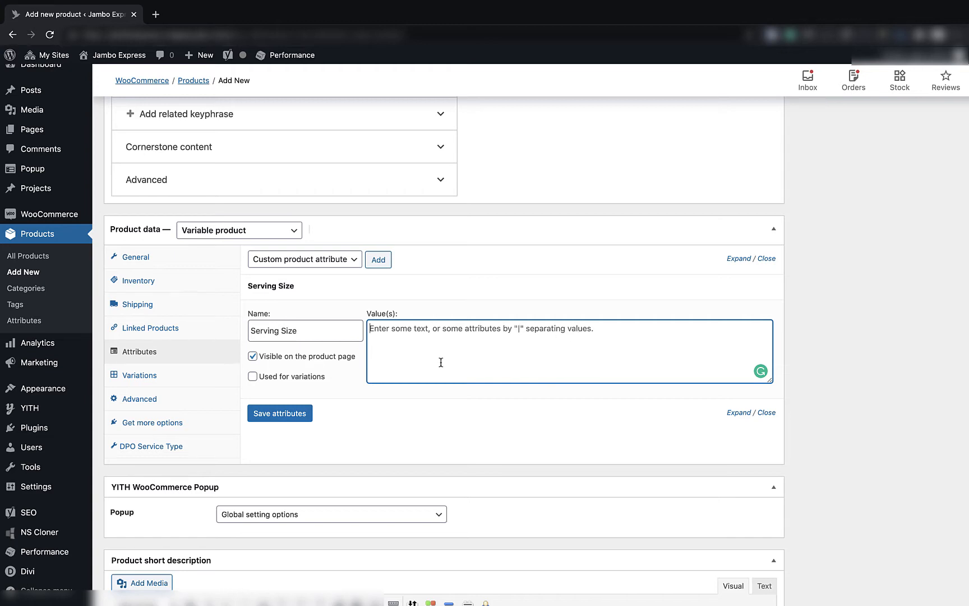
Give the Serving Size attribute the values 1|2|3|4|5|6, allow it to be used for variations, and save it.
type("1|2|")
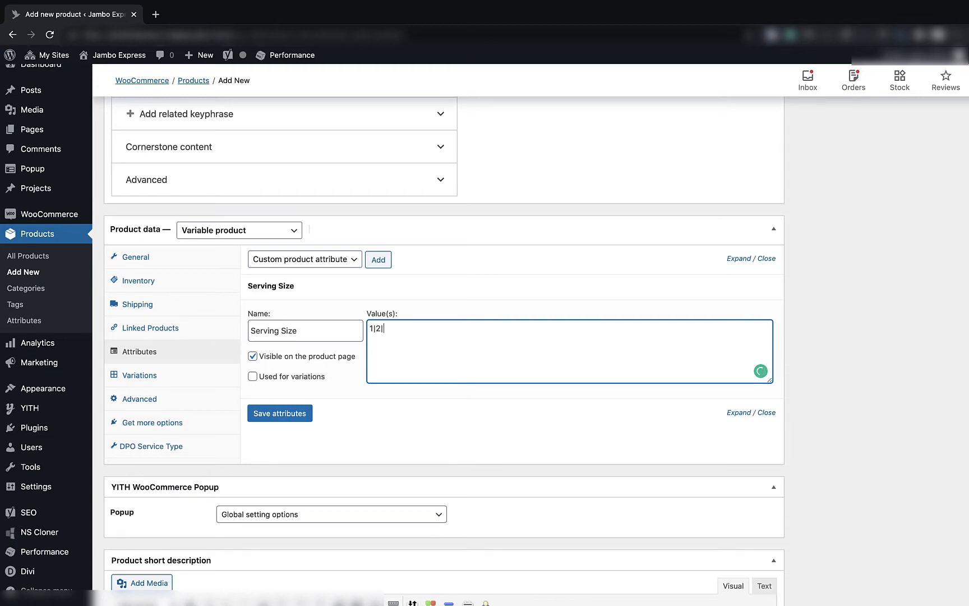
type("3|4|5|6")
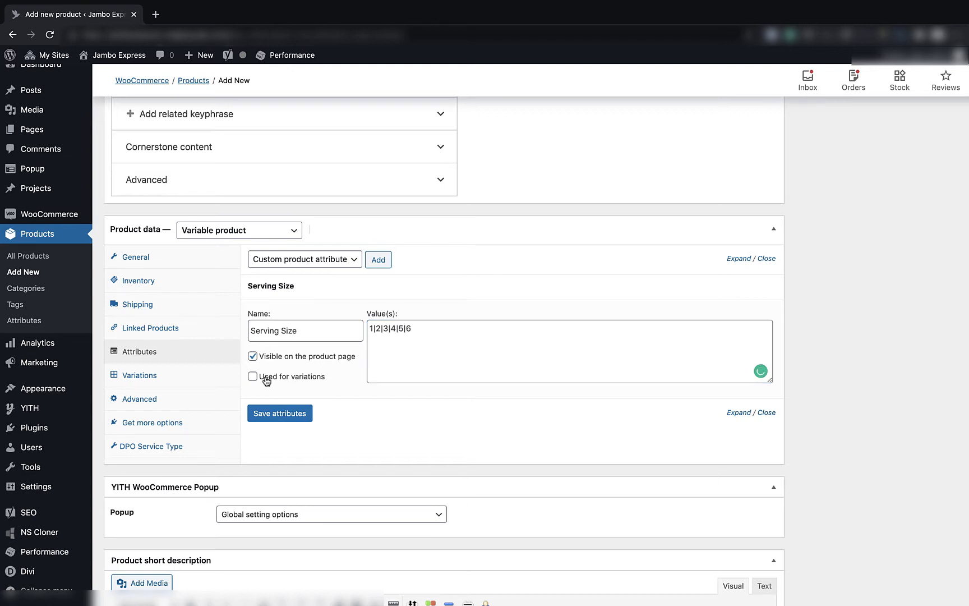
left_click(265, 378)
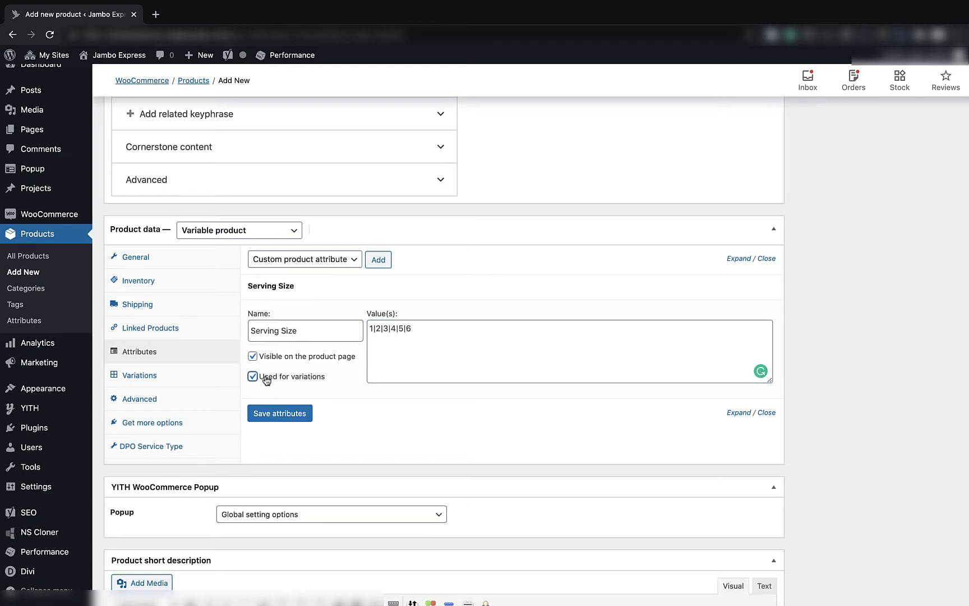
left_click(283, 413)
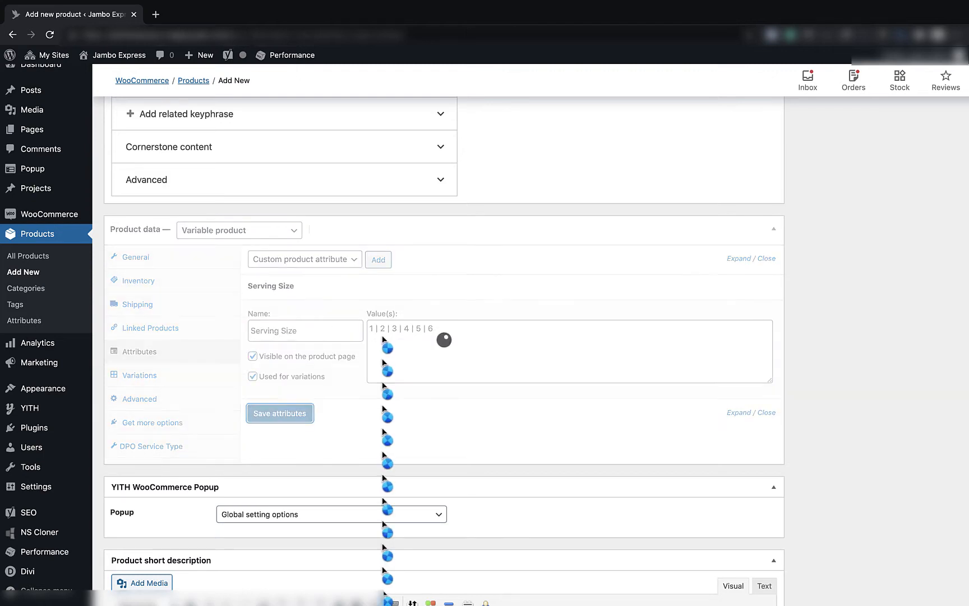
Create product variations from all attributes and accept linking every possible combination.
left_click(208, 381)
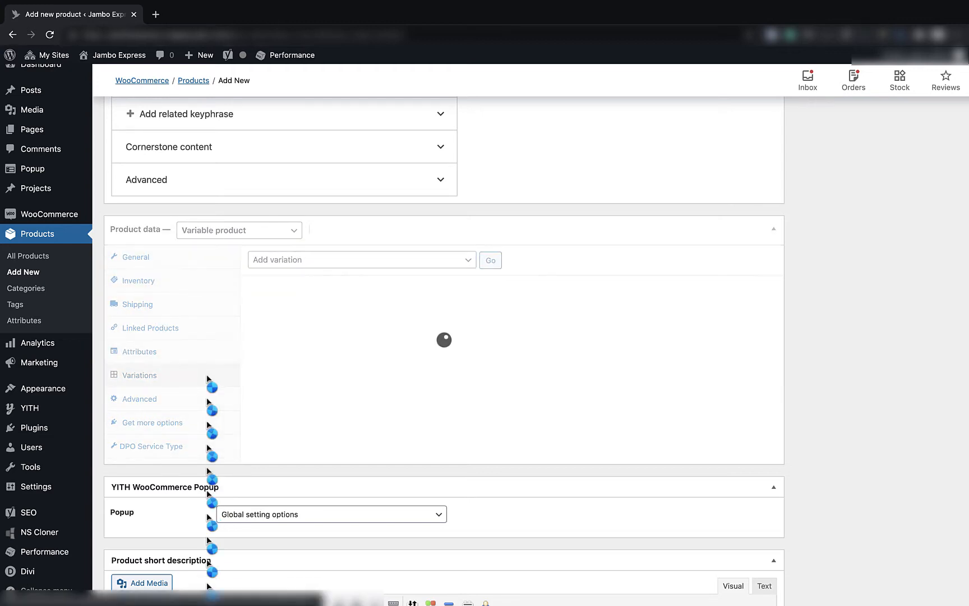
left_click(343, 270)
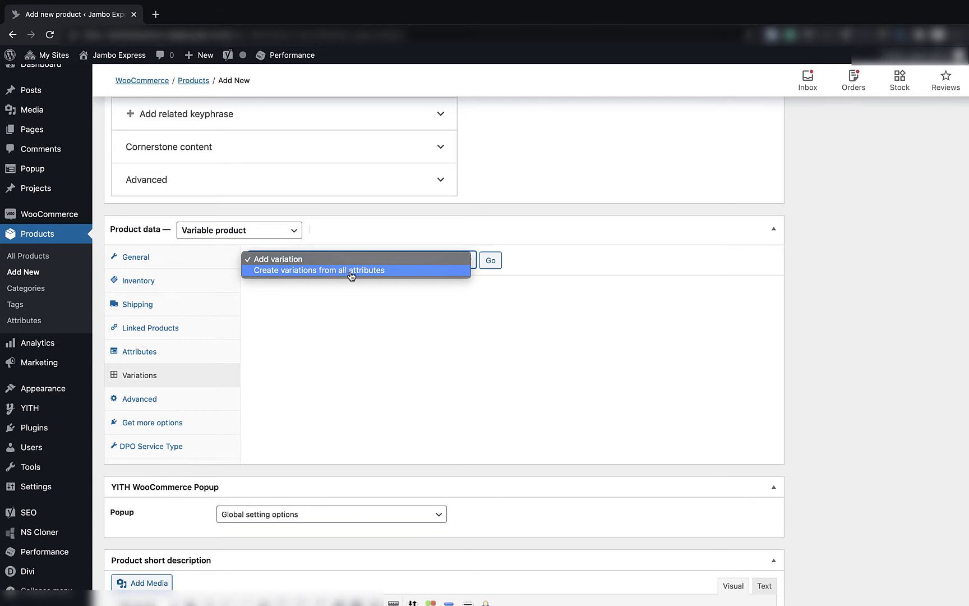
left_click(351, 275)
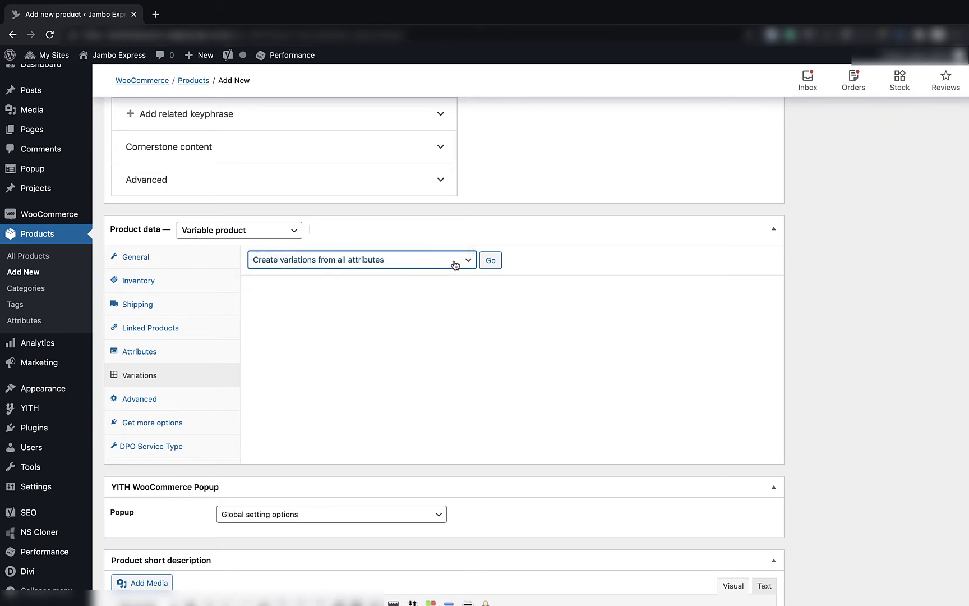
left_click(491, 261)
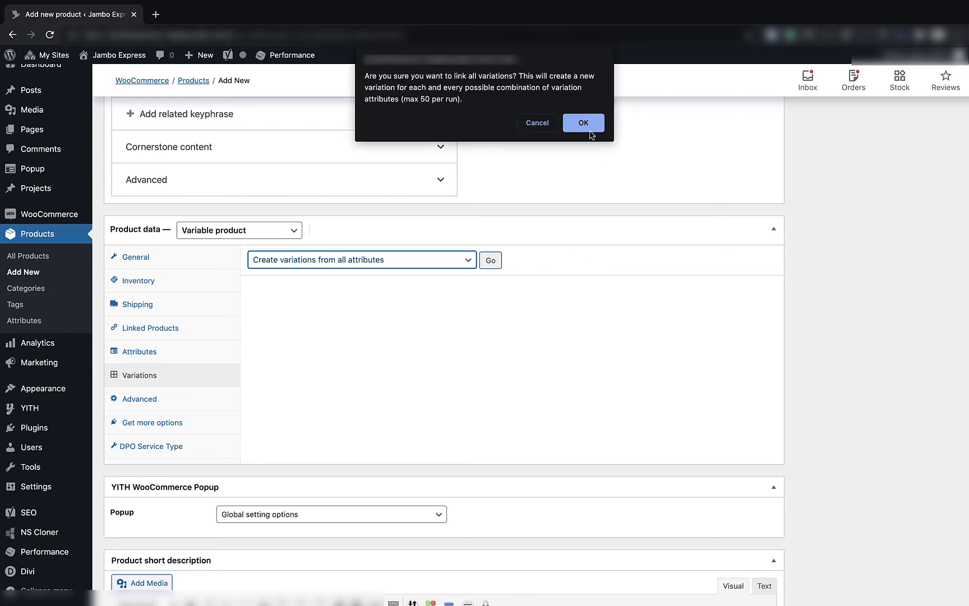
left_click(583, 124)
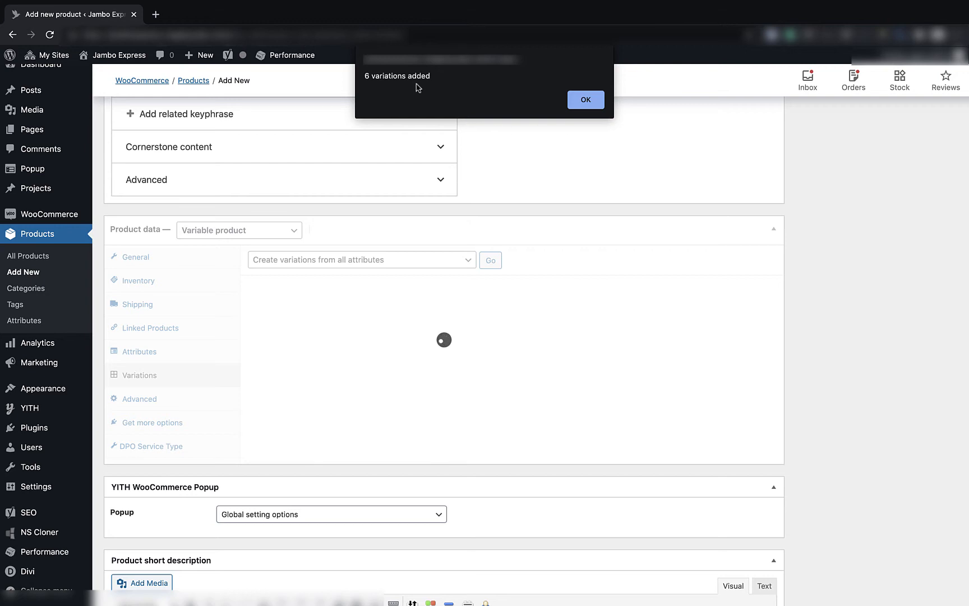
left_click(594, 103)
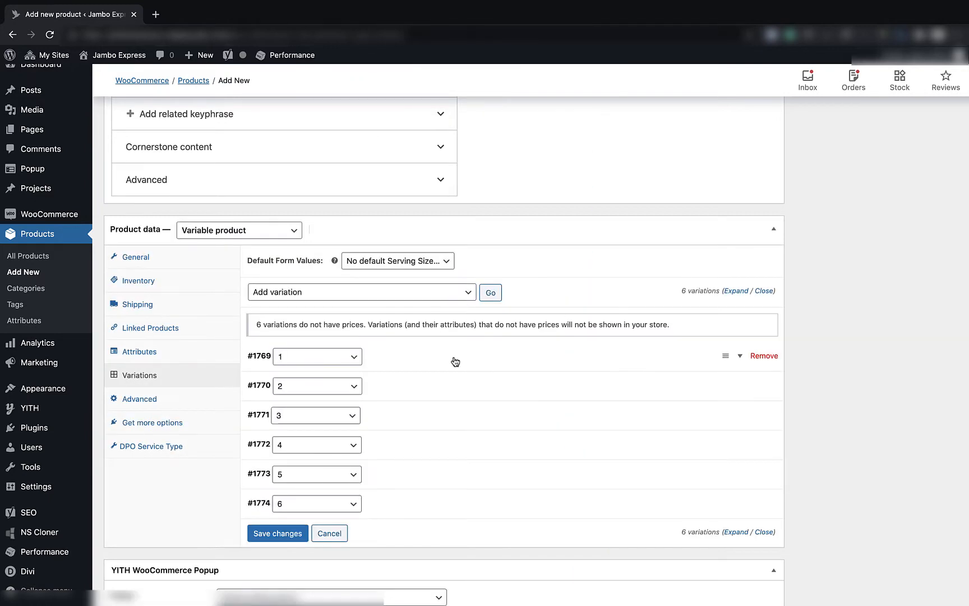
Examine the available settings of the generated variations for serving sizes 1 and 6.
left_click(435, 362)
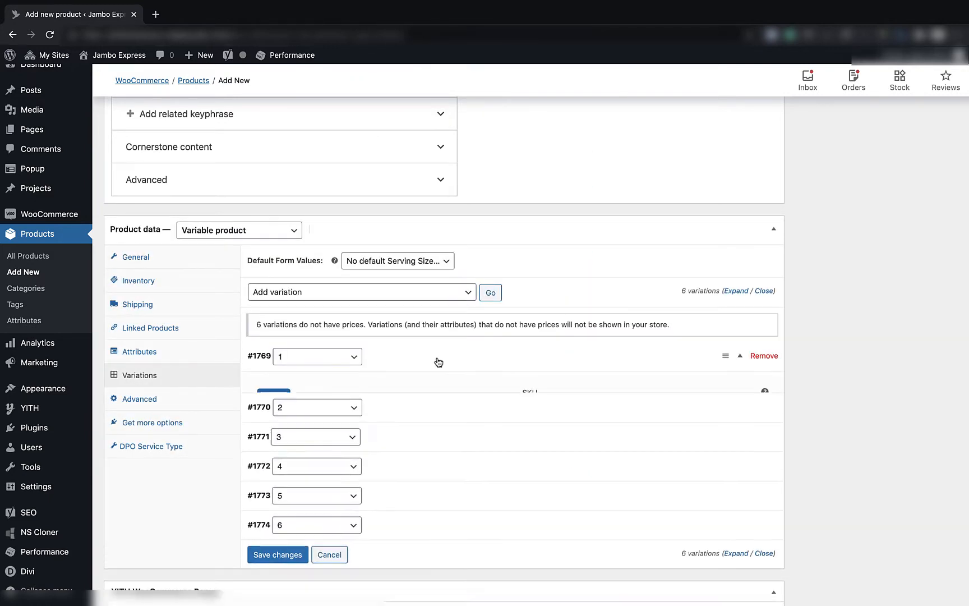
left_click(351, 356)
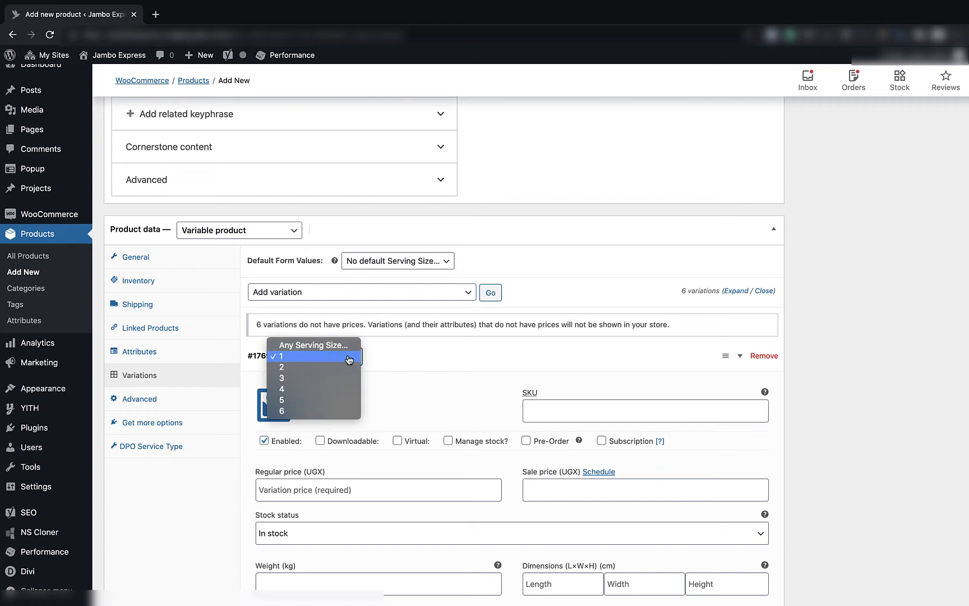
left_click(418, 361)
left_click(419, 361)
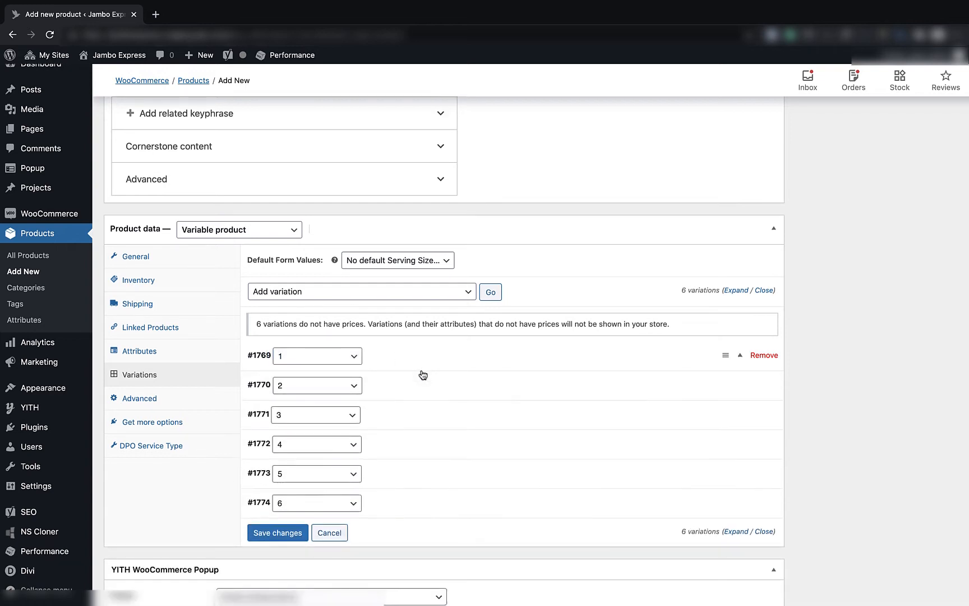
scroll(415, 381, "down", 3)
left_click(408, 369)
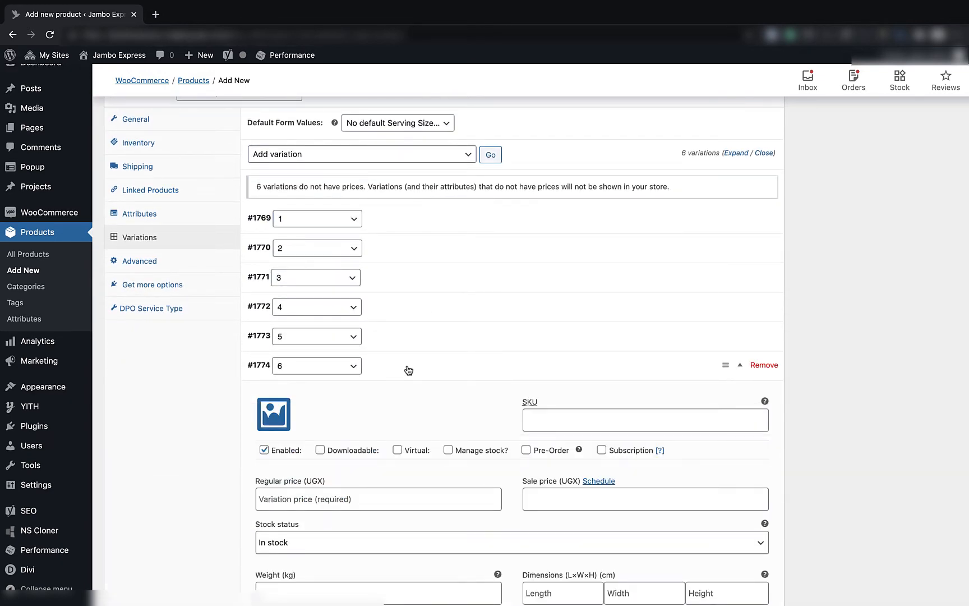
left_click(408, 369)
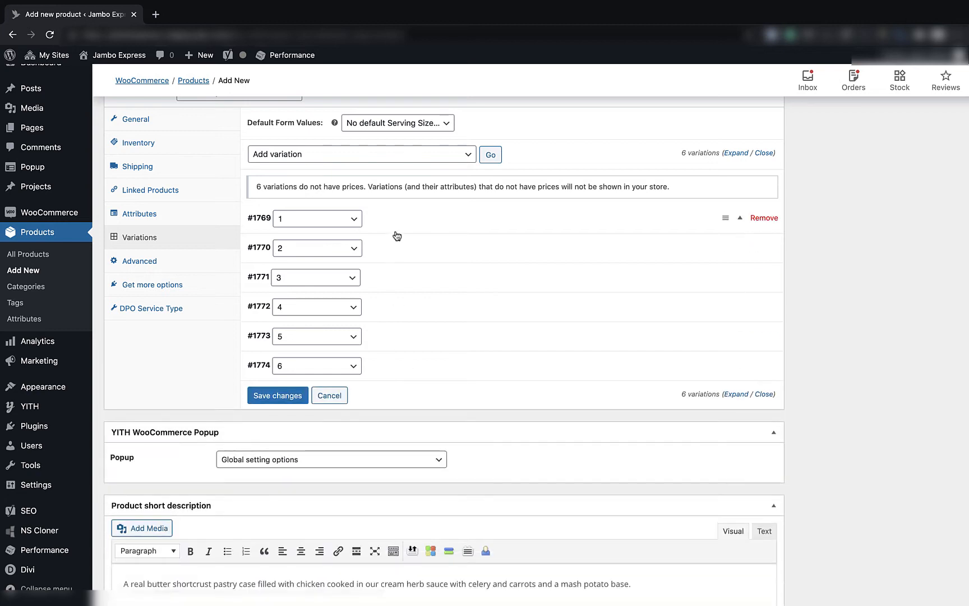
scroll(484, 271, "down", 1)
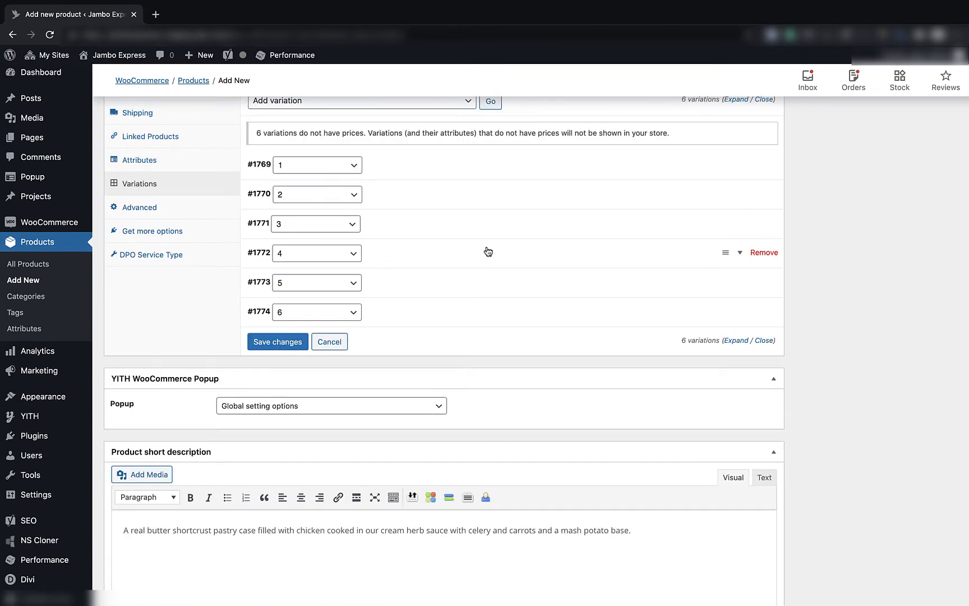
Set the SKU of the serving size 1 variation to 148-1.
left_click(450, 170)
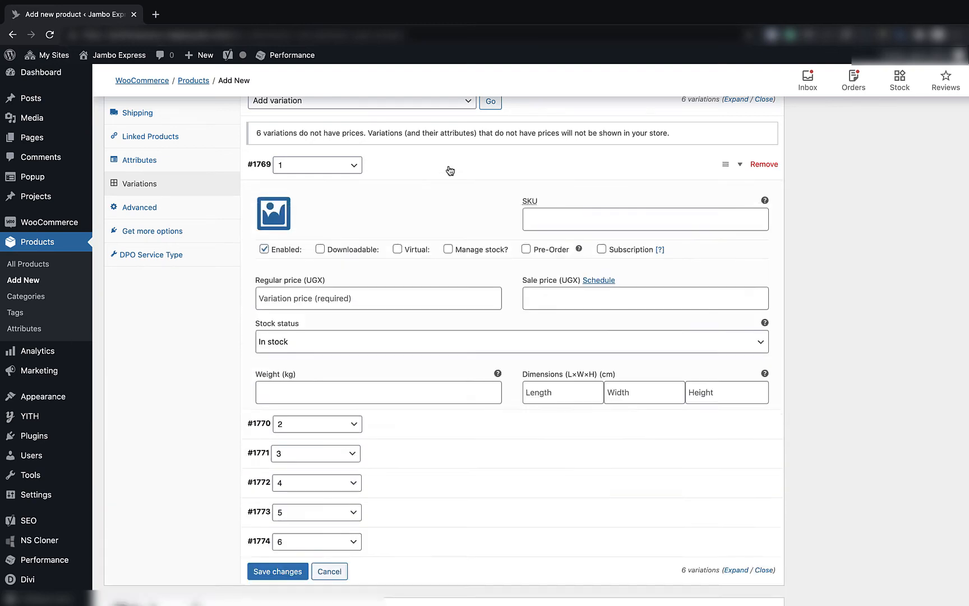
left_click(557, 220)
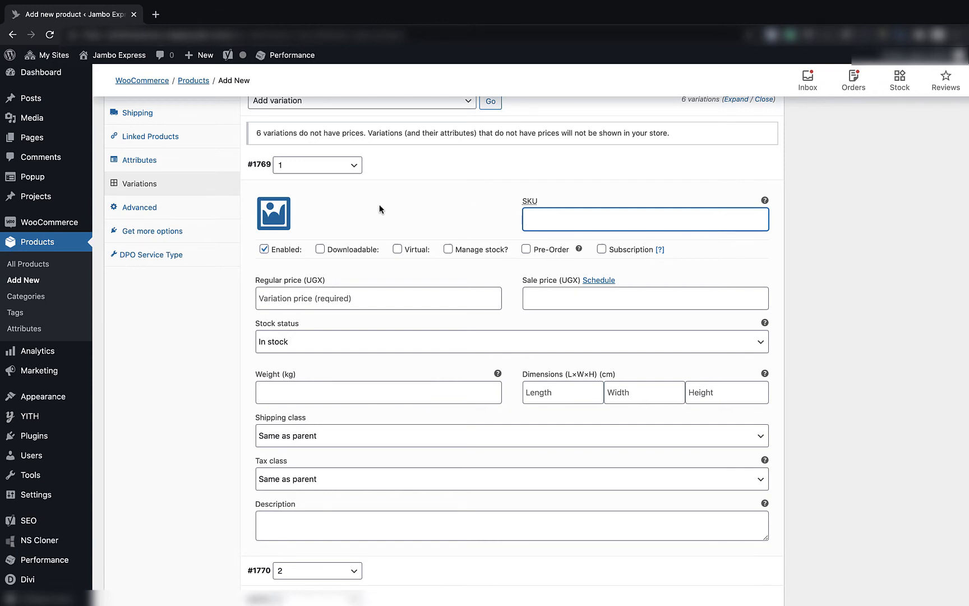
type("148-1")
scroll(458, 335, "down", 3)
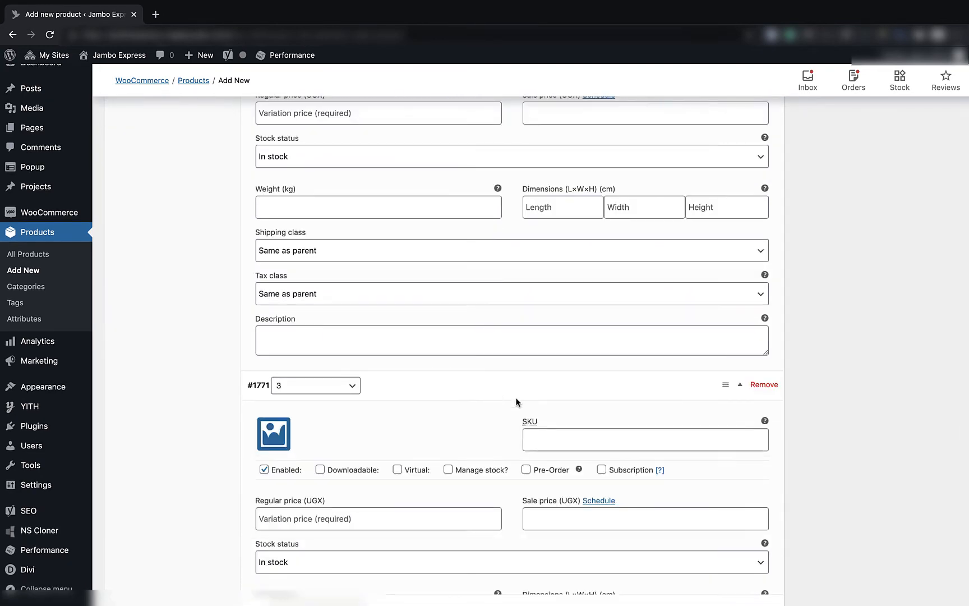
Set the SKUs of the serving size 3 and 4 variations to 148-3 and 148-4.
left_click(593, 441)
type("148-1")
key("BackSpace")
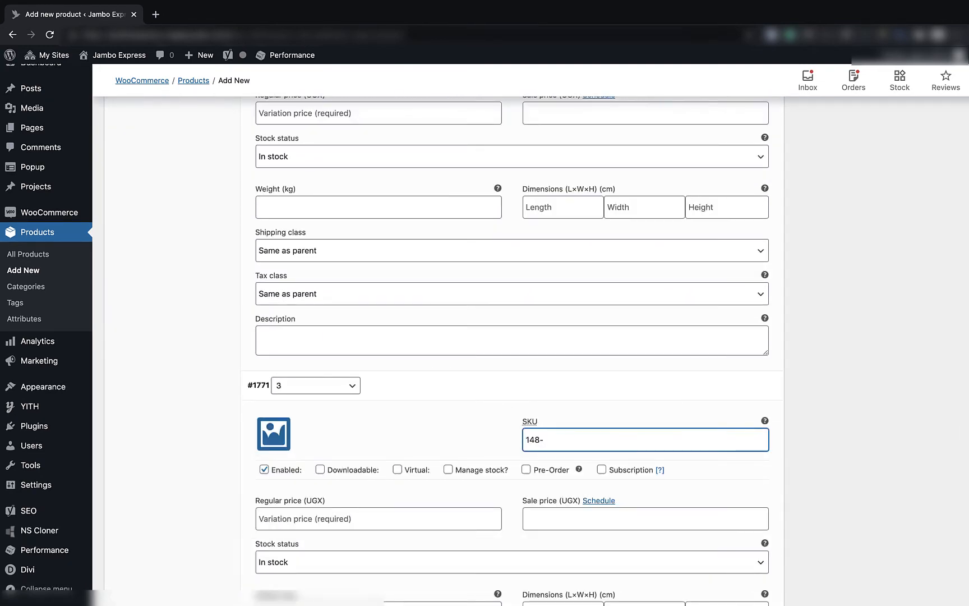
type("3")
scroll(511, 336, "down", 10)
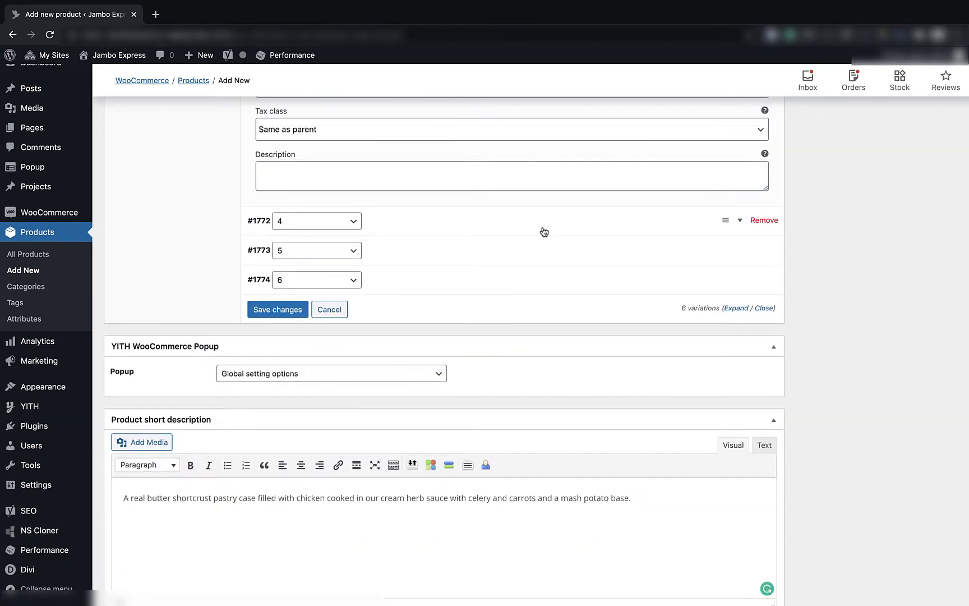
left_click(543, 230)
left_click(621, 274)
type("148-1")
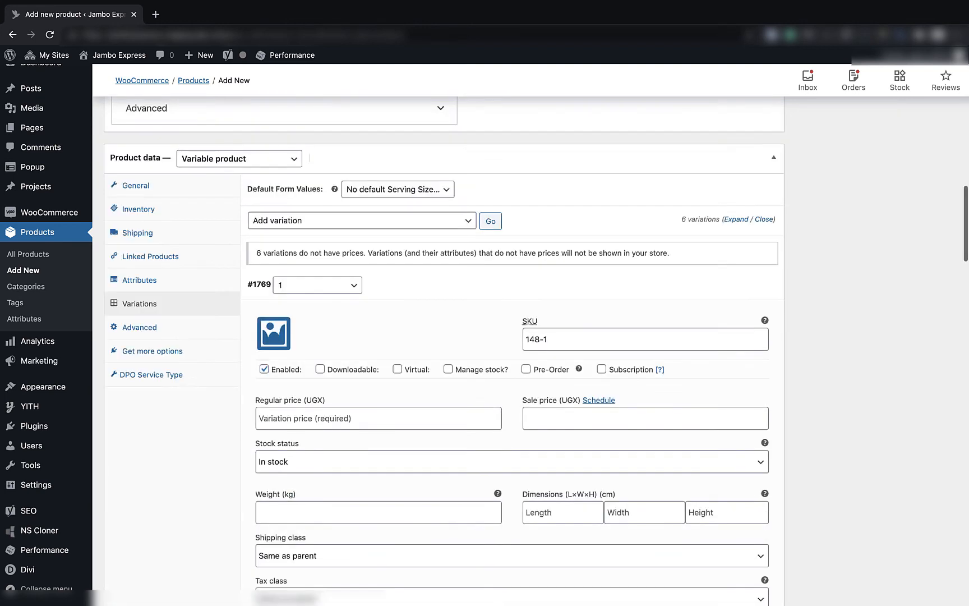
Upload the pie photo 148.jpg and set it as the product image.
scroll(401, 330, "down", 2)
scroll(401, 331, "down", 1)
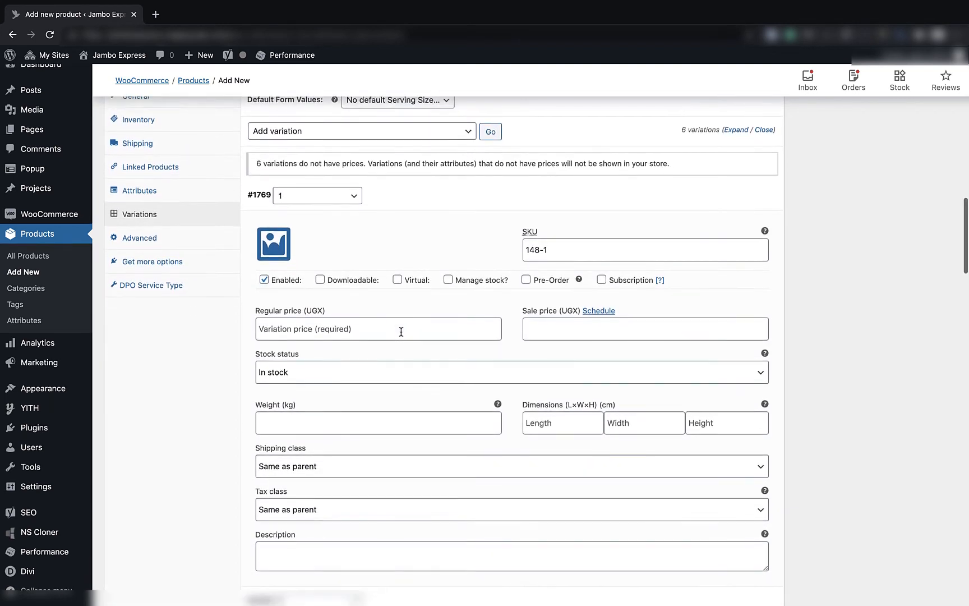
scroll(400, 331, "up", 1)
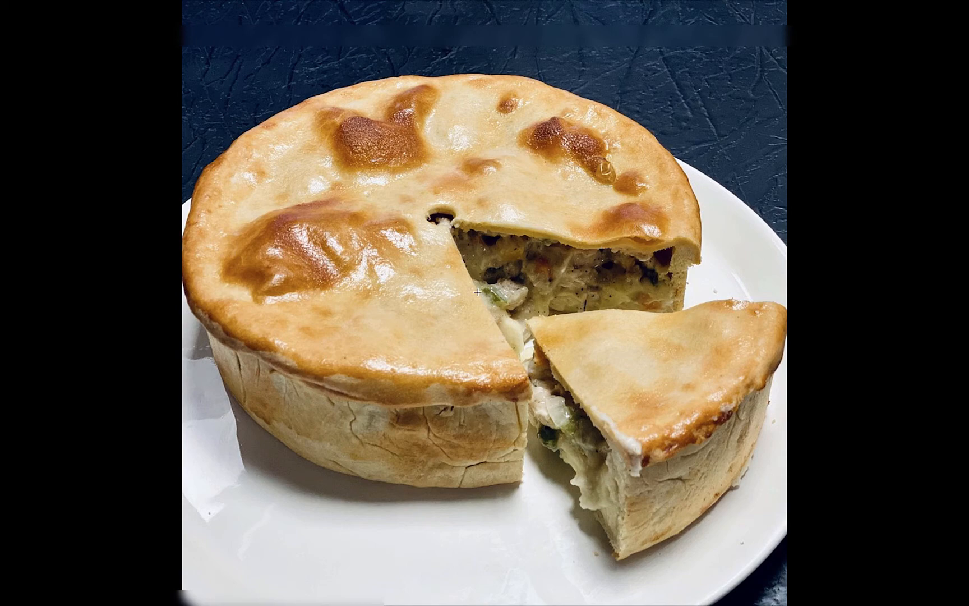
key("ctrl+Left")
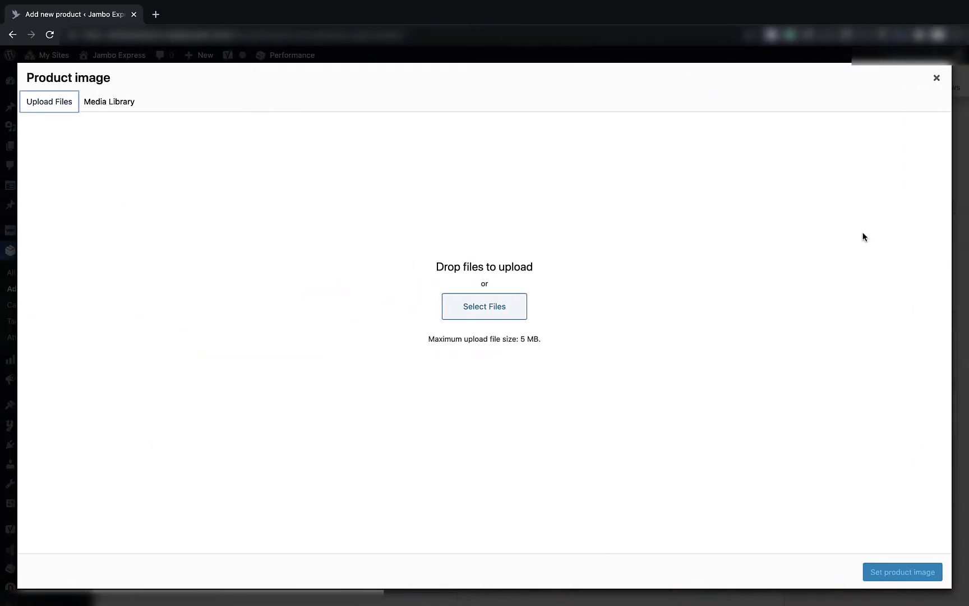
left_click_drag(851, 61, 789, 277)
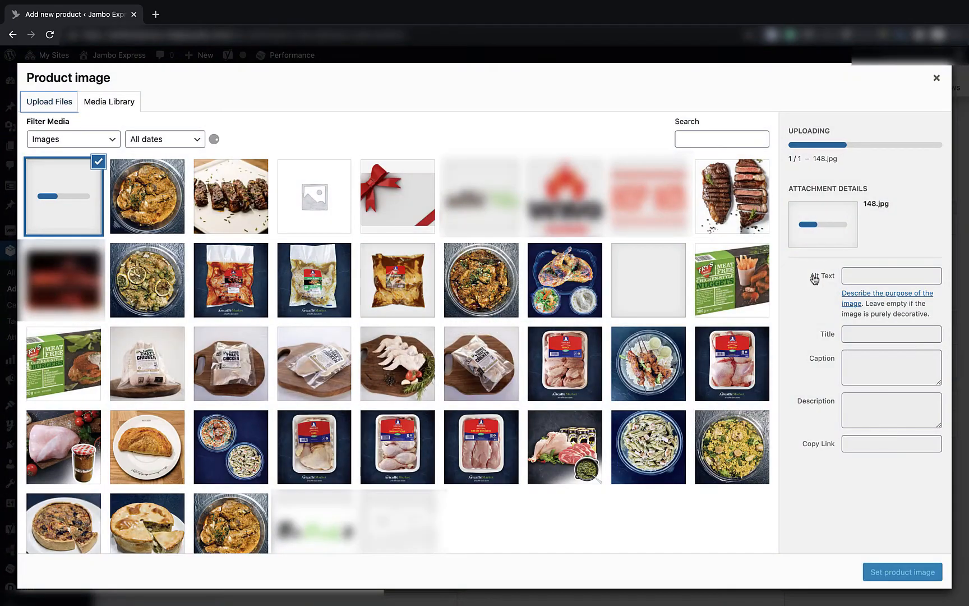
left_click(879, 570)
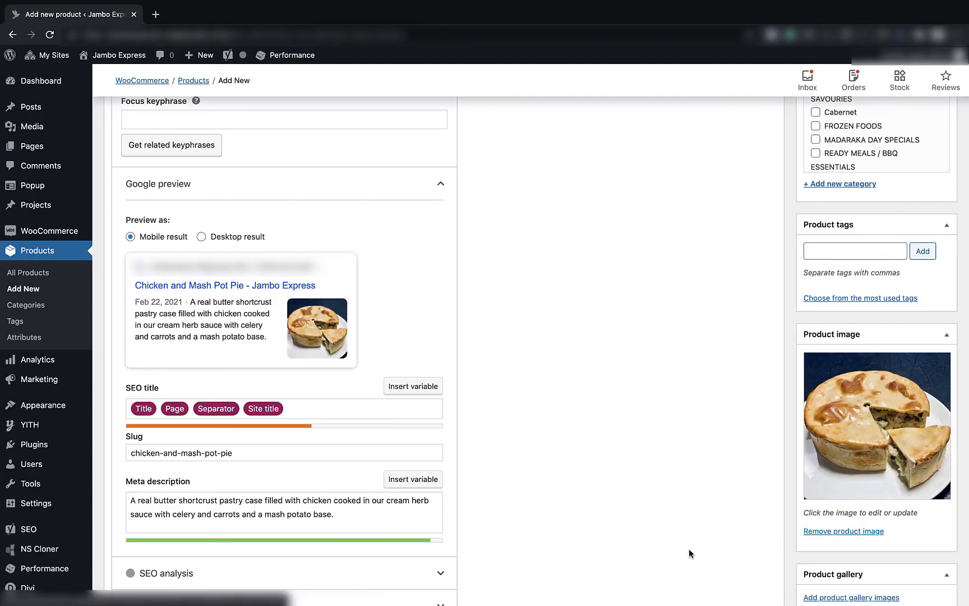
scroll(688, 548, "down", 13)
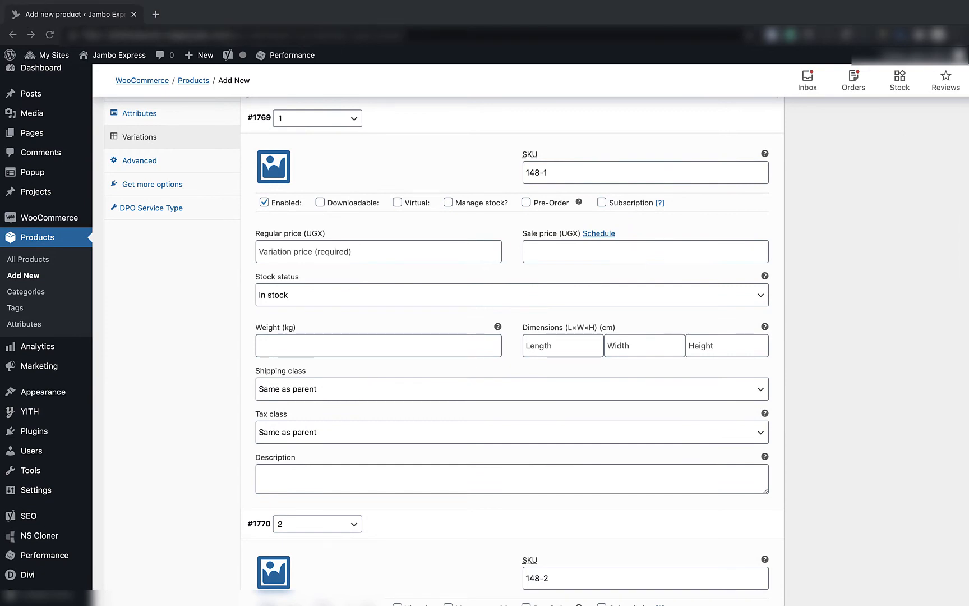
scroll(384, 264, "down", 1)
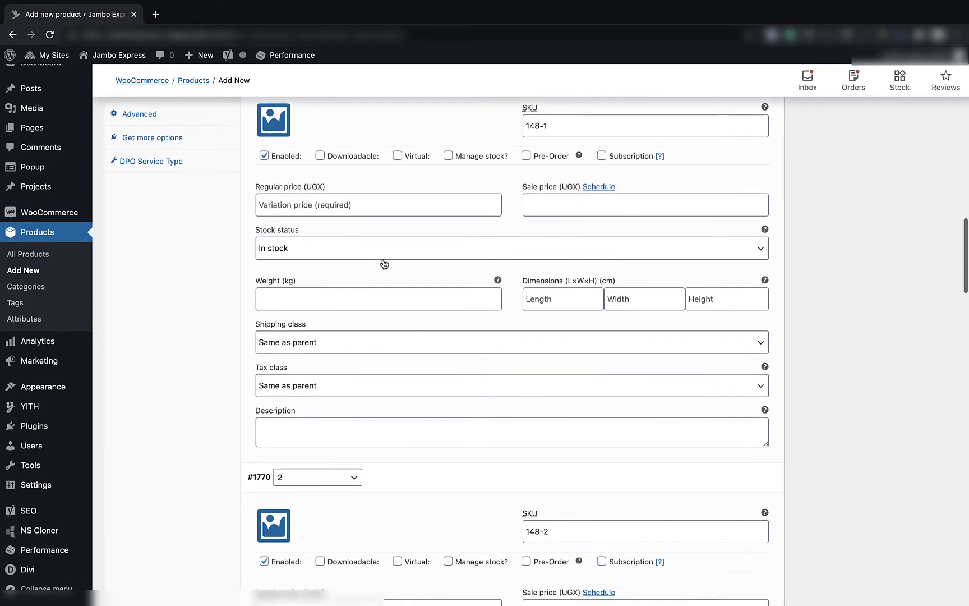
left_click(416, 209)
type("1200")
double_click(299, 210)
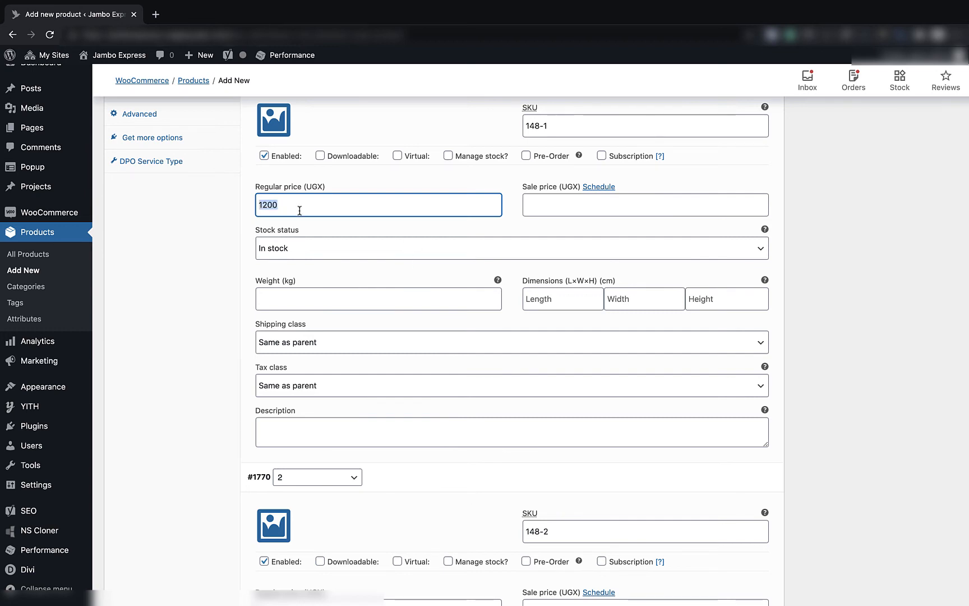
key("BackSpace")
Calculate 1200/6 in Spotlight and set the regular price of the serving size 1 variation to 200.
key("super+space")
type("1200")
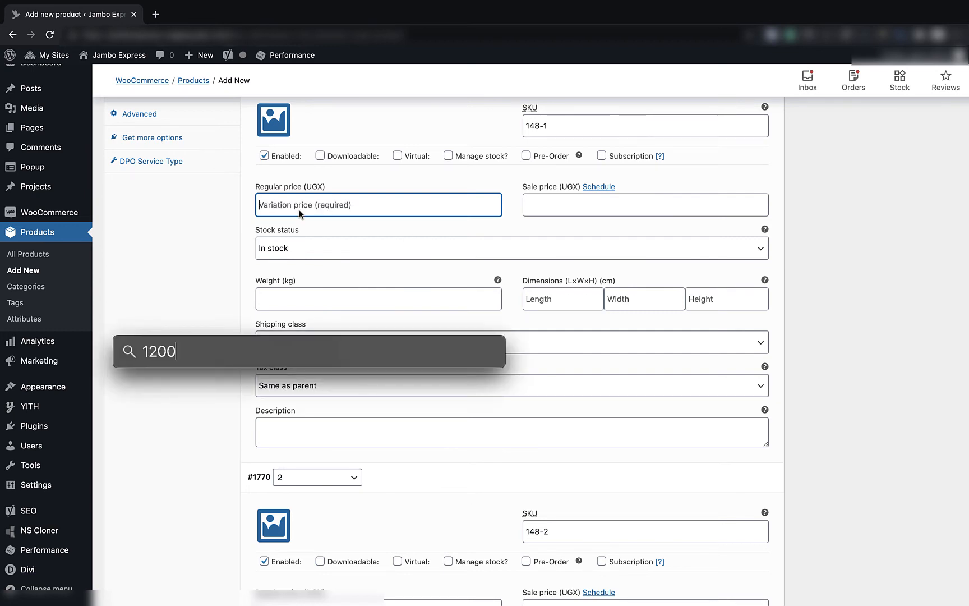
type("/6")
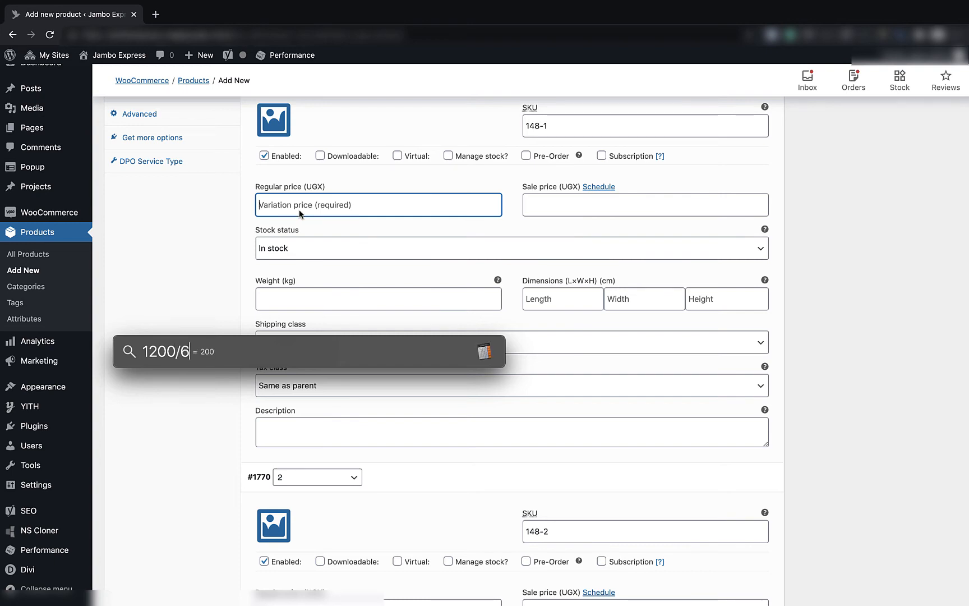
double_click(392, 496)
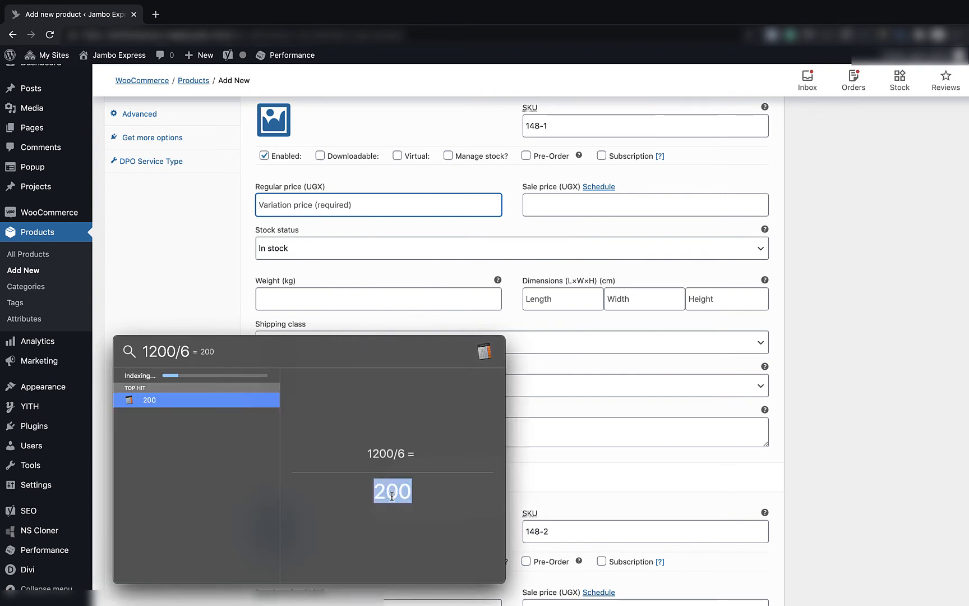
left_click(361, 220)
Set the regular prices of the serving size 2, 3 and 4 variations to 400, 600 and 800 respectively.
scroll(364, 224, "down", 8)
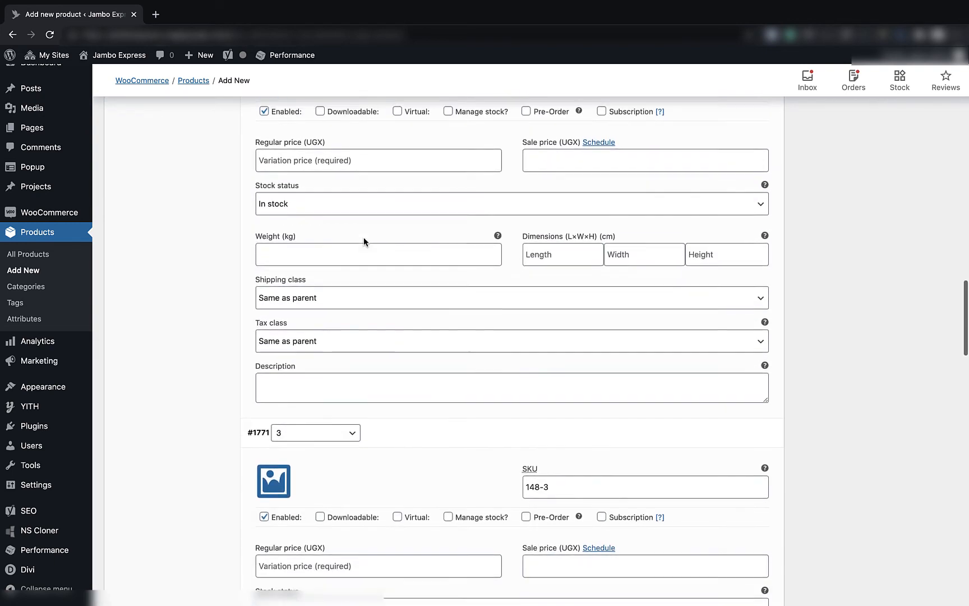
left_click(377, 164)
type("200")
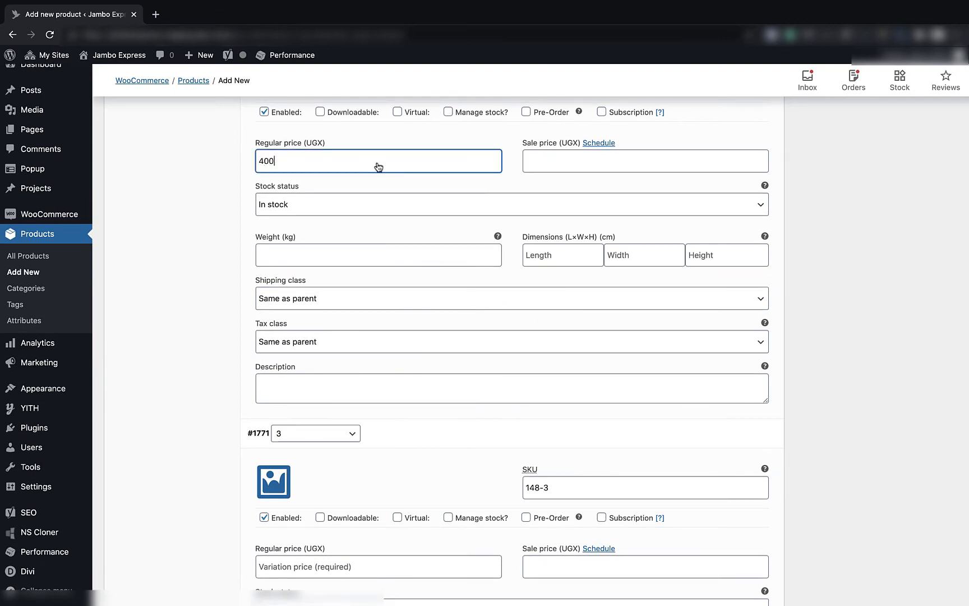
scroll(378, 164, "down", 4)
left_click(332, 353)
type("800")
scroll(485, 517, "down", 7)
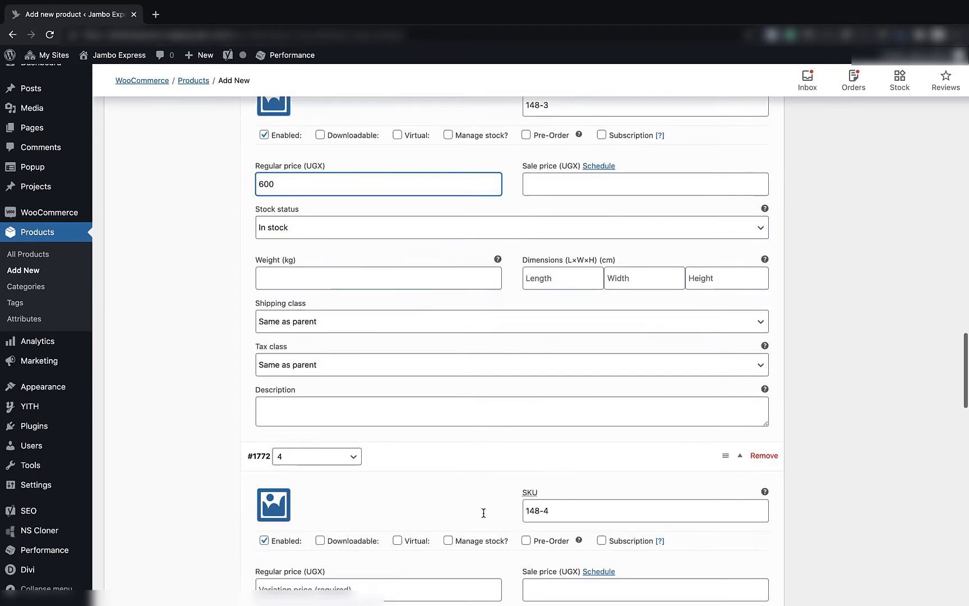
left_click(390, 365)
type("800")
Enter the regular price of the serving size 5 variation, correcting the mistyped entry.
scroll(401, 488, "down", 8)
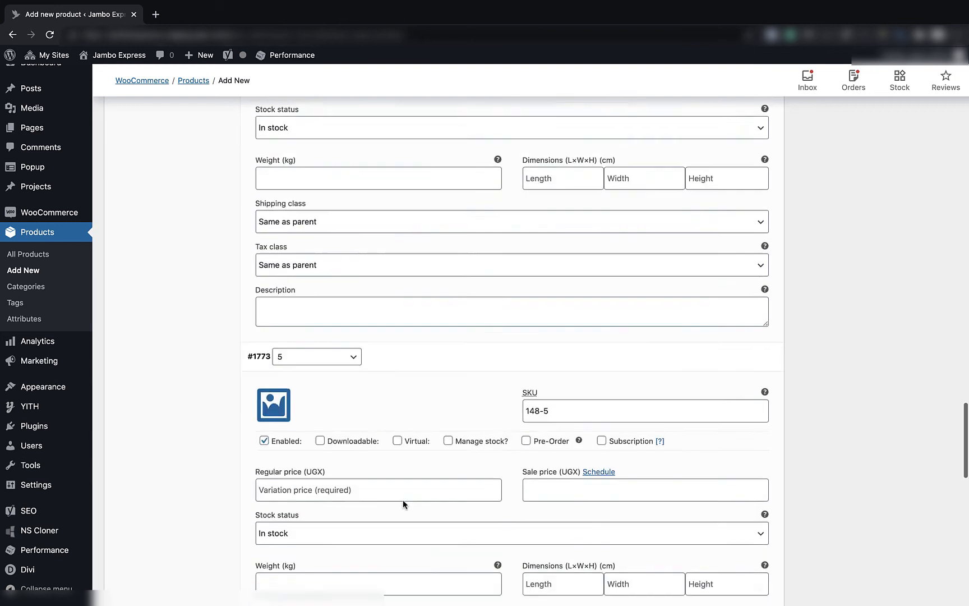
left_click(387, 323)
type("§00")
key("BackSpace")
key("BackSpace")
key("BackSpace")
type("800")
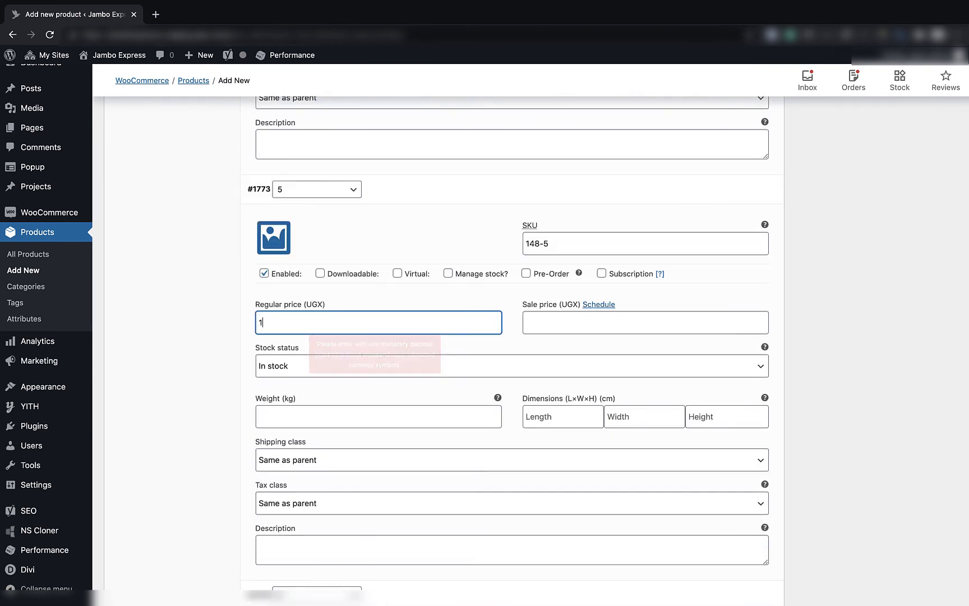
Give the serving size 6 variation a regular price of 1200 and a sale price of 1100.
scroll(326, 320, "down", 8)
left_click(327, 321)
type("1200")
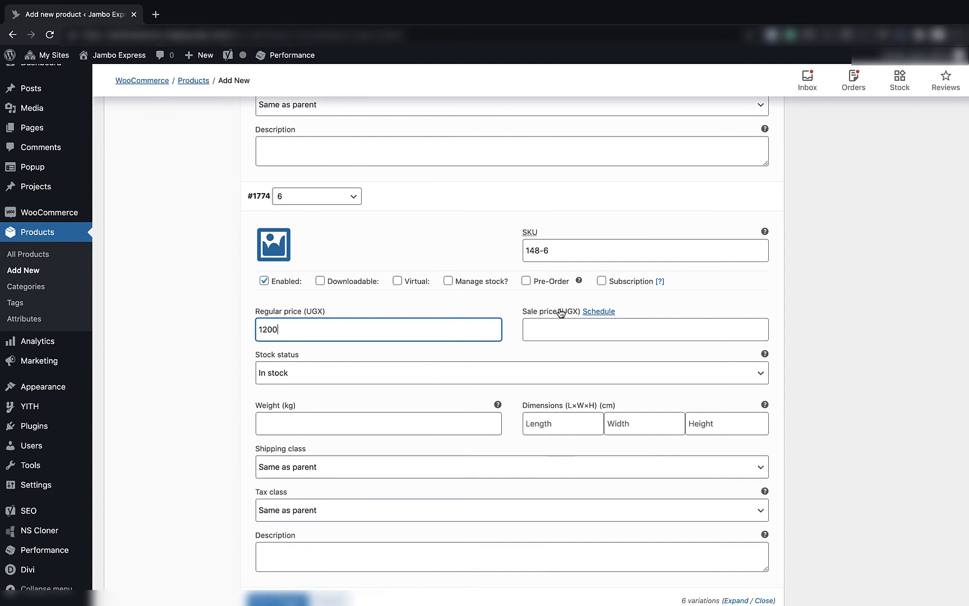
left_click(567, 340)
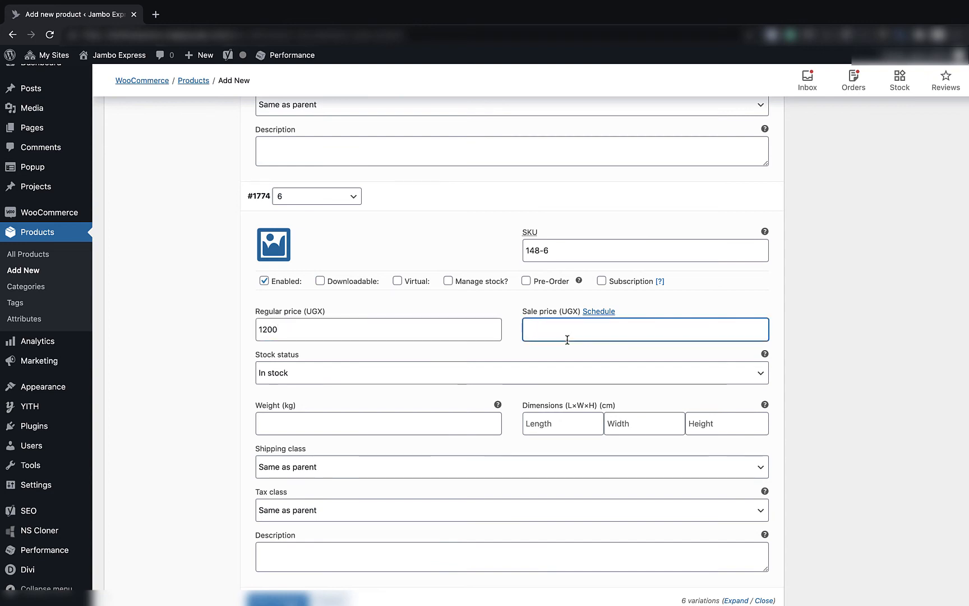
type("1100")
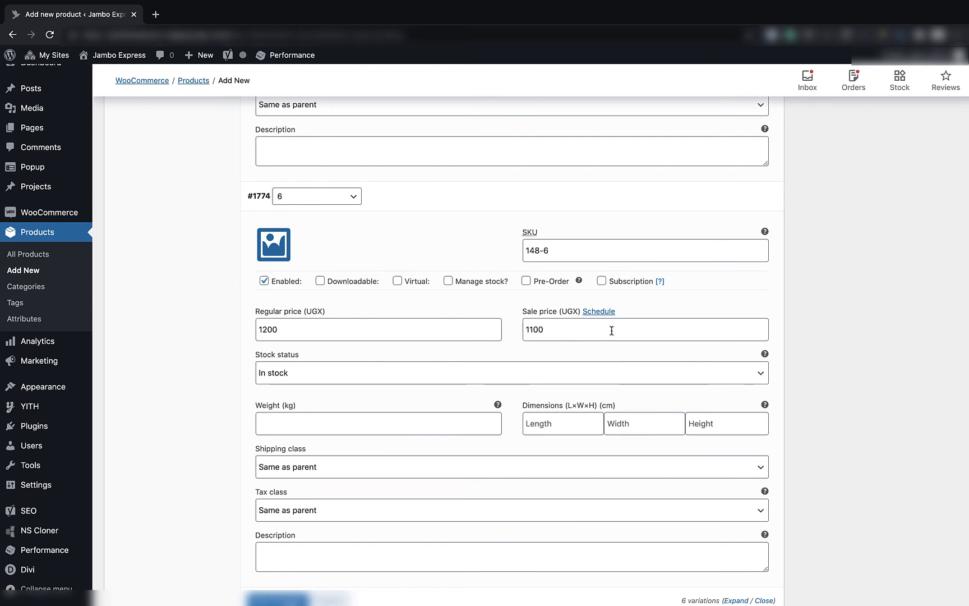
Enable stock management for the serving size 6 variation with a stock quantity of 99, and save the variation changes.
scroll(598, 334, "down", 3)
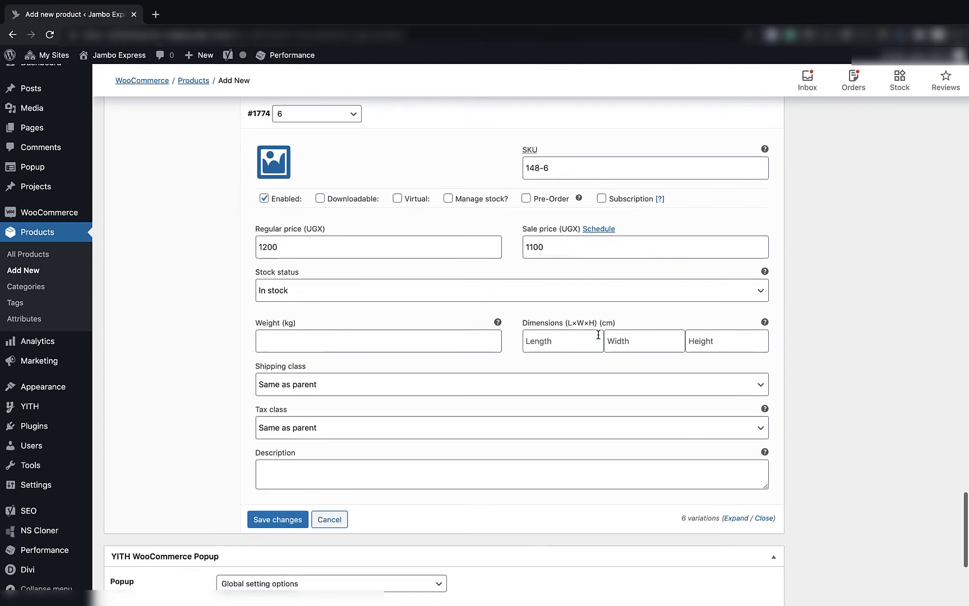
left_click(448, 199)
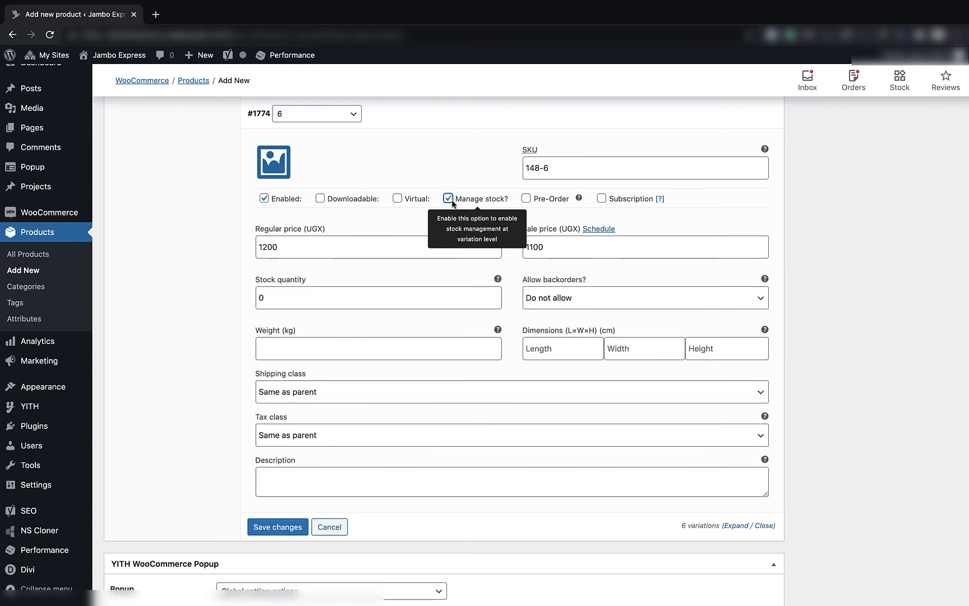
left_click(320, 288)
key("BackSpace")
type("99")
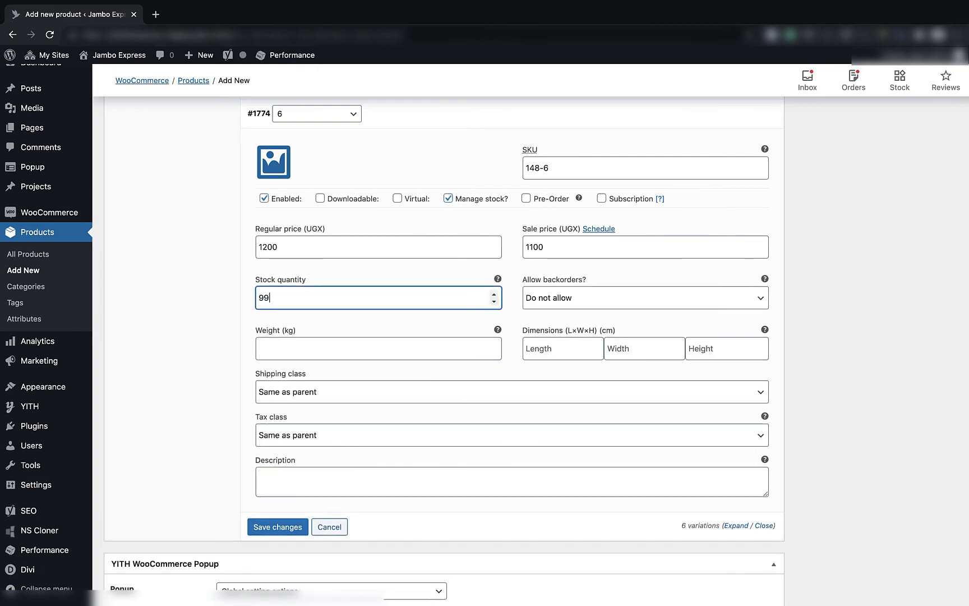
left_click(245, 263)
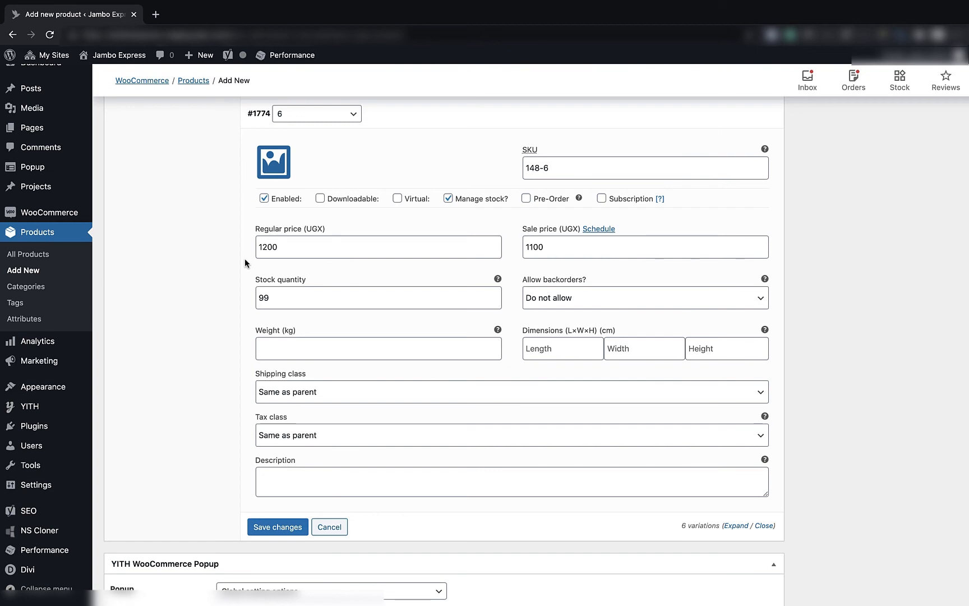
scroll(857, 203, "down", 15)
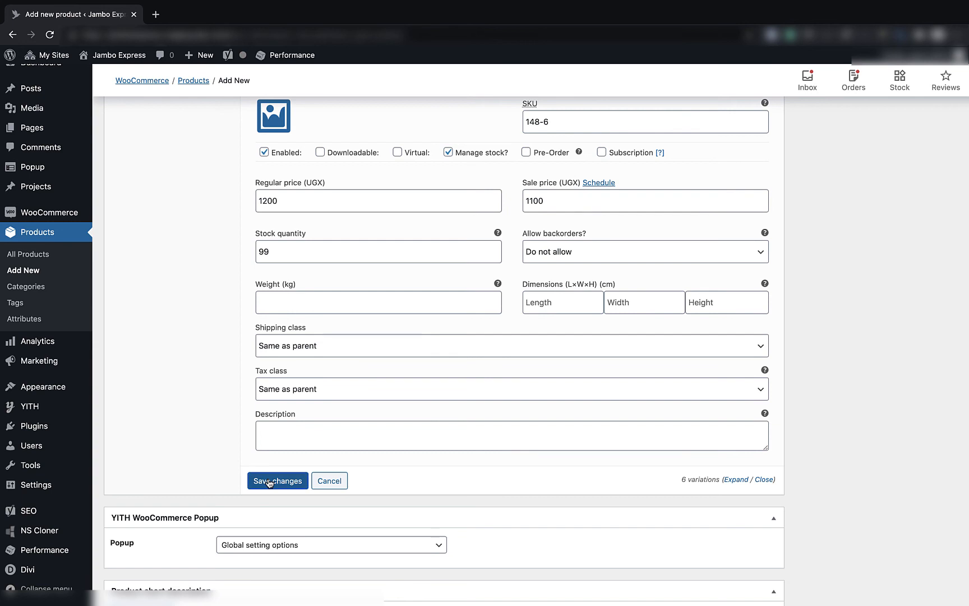
Assign the product to the READY MEALS / MAIN DISHES category and publish it.
scroll(862, 318, "up", 15)
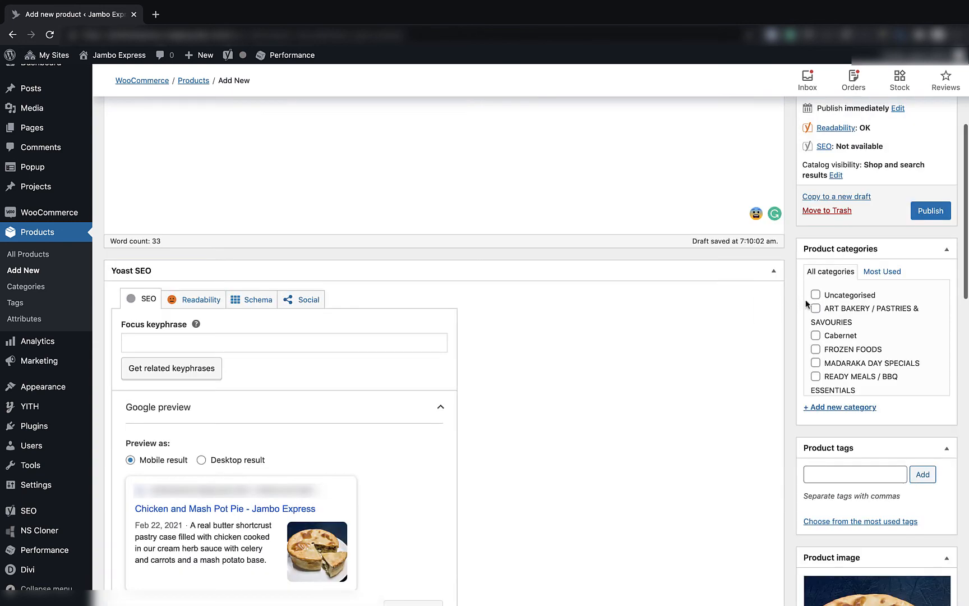
scroll(864, 331, "down", 5)
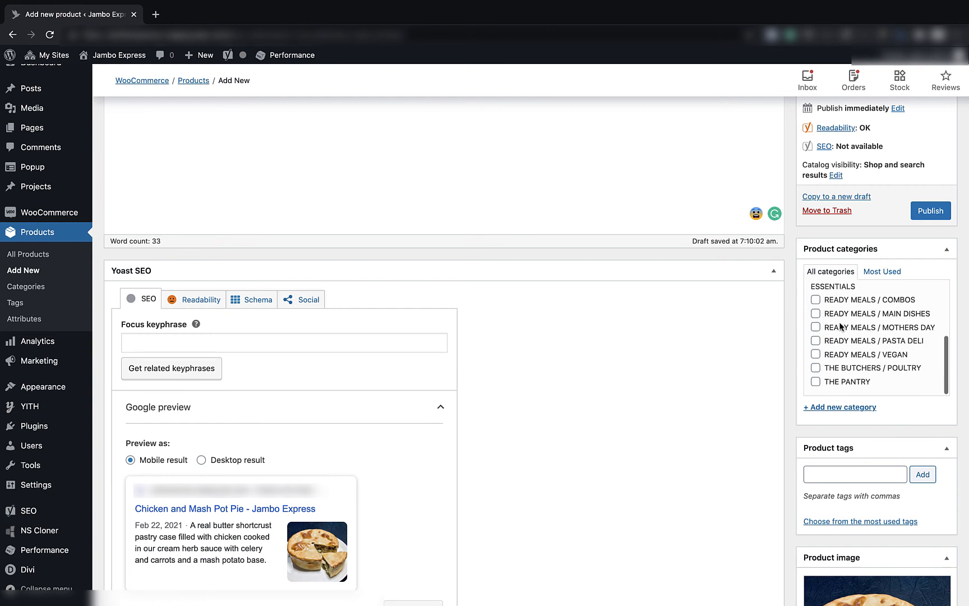
left_click(814, 313)
scroll(782, 308, "up", 5)
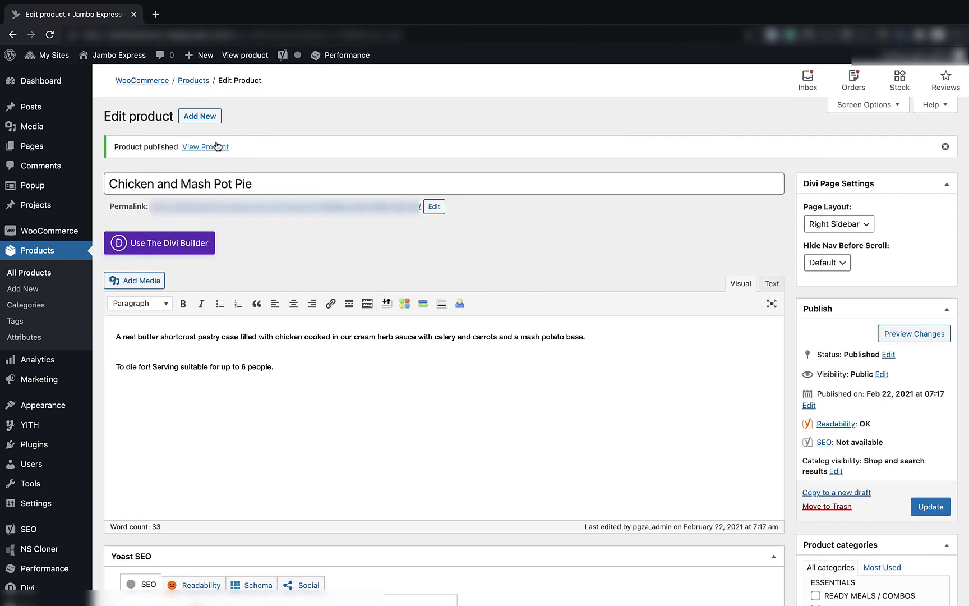
Open the published product's store page in a new tab and examine its displayed price range.
left_click(217, 150, "super")
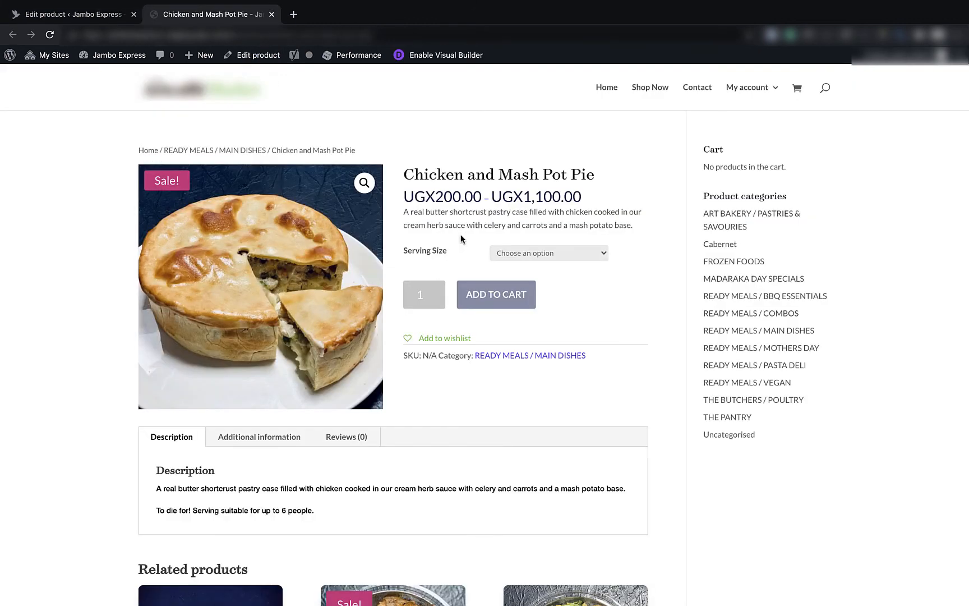
left_click(213, 14)
left_click_drag(415, 197, 578, 201)
left_click(451, 222)
Choose serving sizes 1 and 6 in turn on the store page and check the price and stock shown for the selection.
left_click(539, 254)
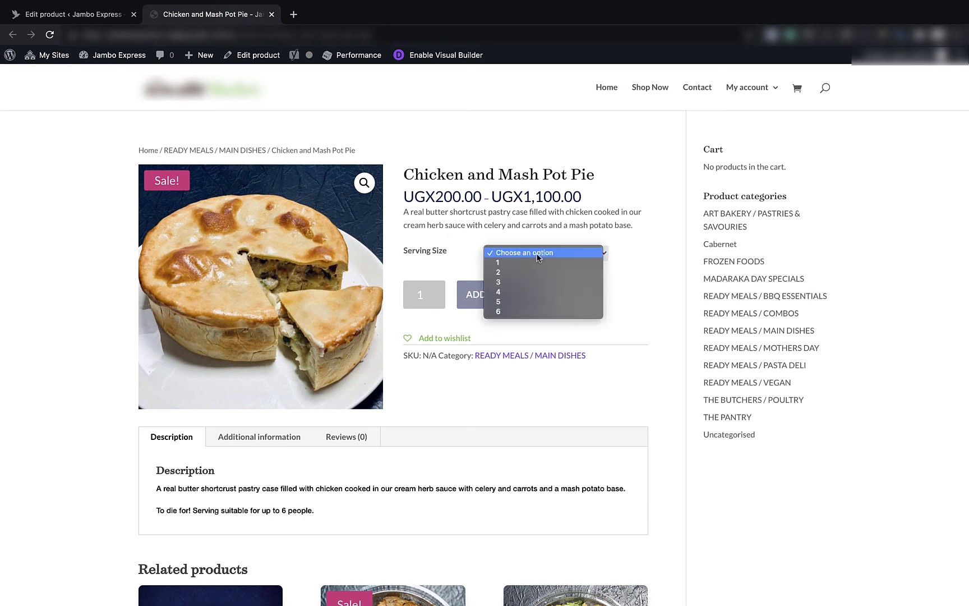
left_click(536, 262)
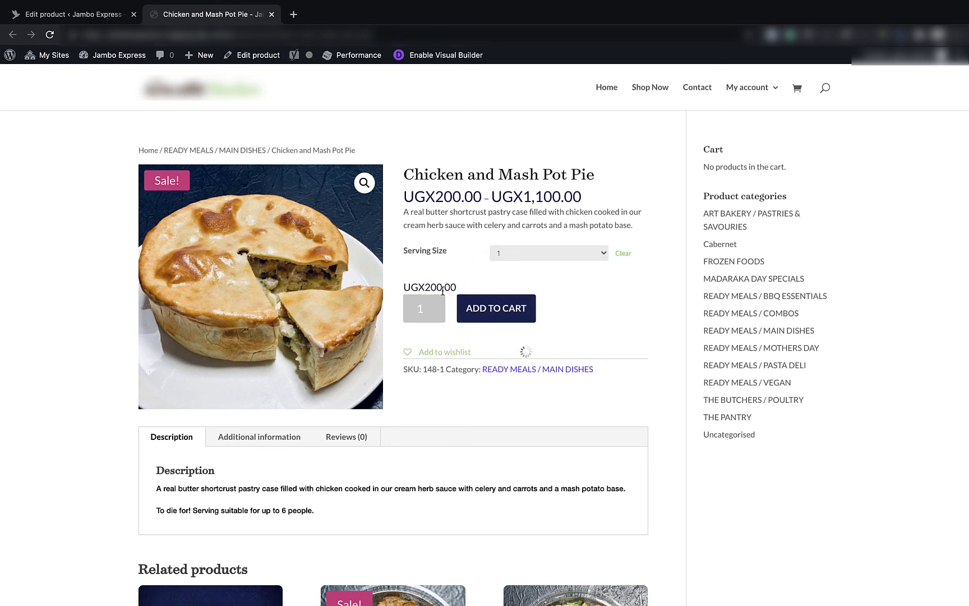
left_click(529, 255)
left_click(522, 301)
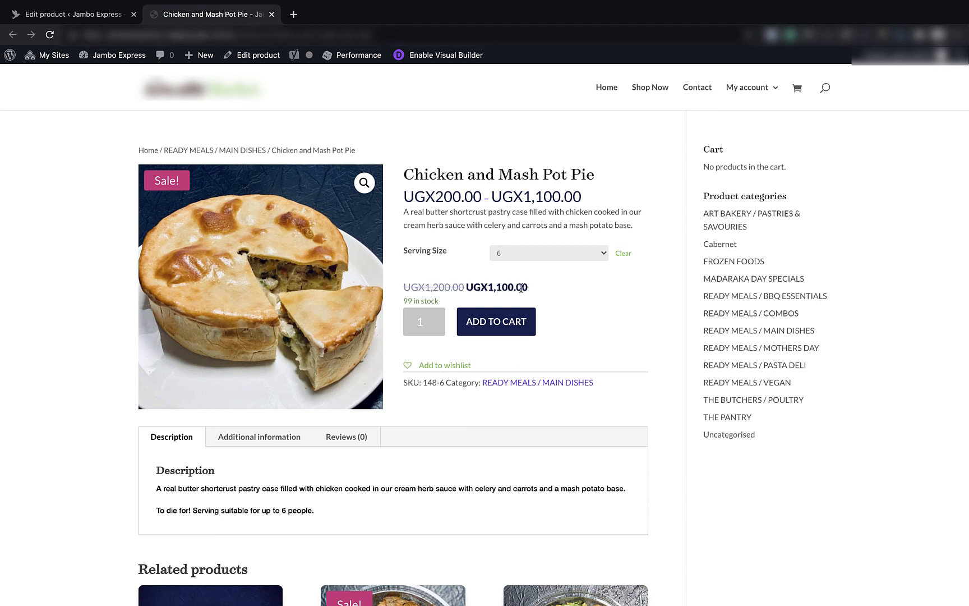
triple_click(431, 297)
left_click(441, 279)
triple_click(424, 303)
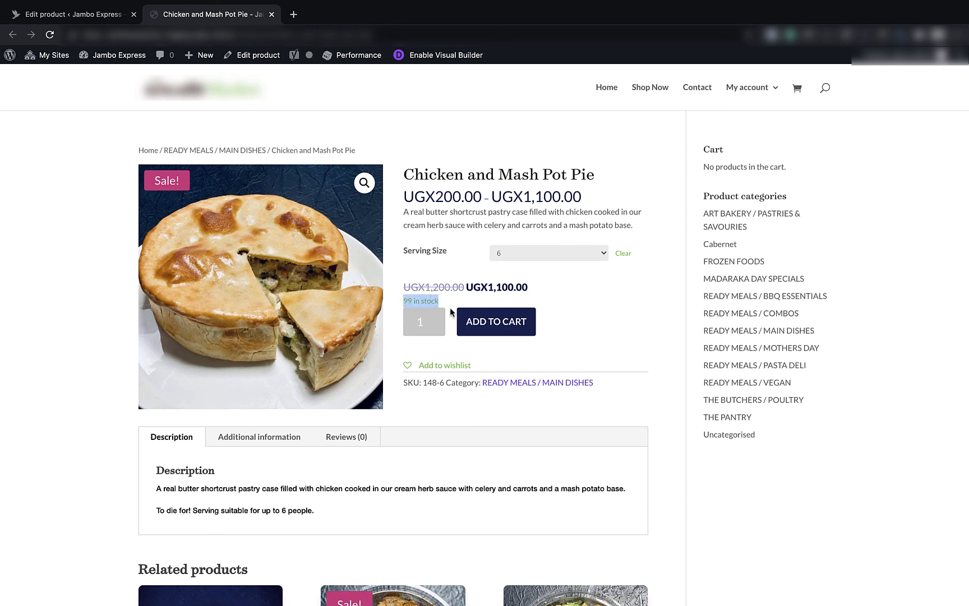